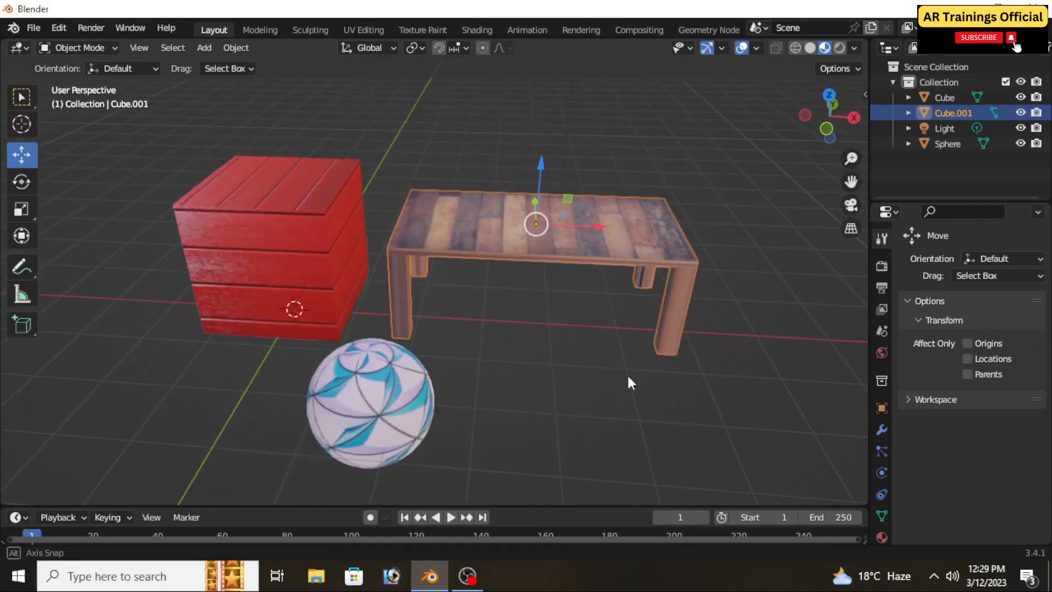
# Step: Examine the red crate's UV layout over its red plank texture in the UV Editing workspace
pyautogui.moveTo(404, 333); pyautogui.dragTo(344, 291, button='middle')
pyautogui.scroll(4, 343, 291)
pyautogui.moveTo(555, 304); pyautogui.dragTo(529, 332, button='middle')
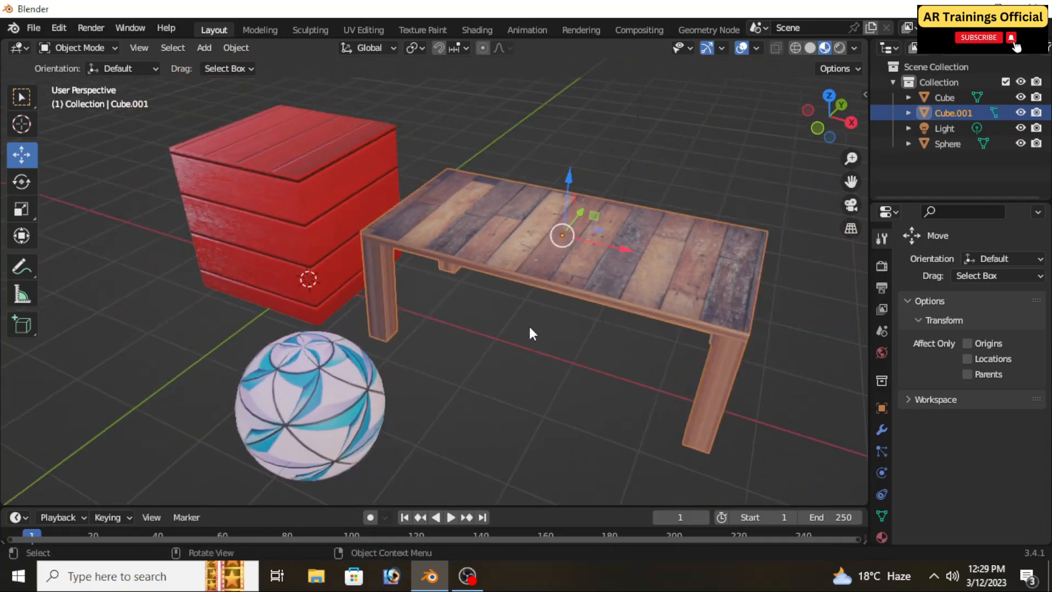
pyautogui.click(314, 161)
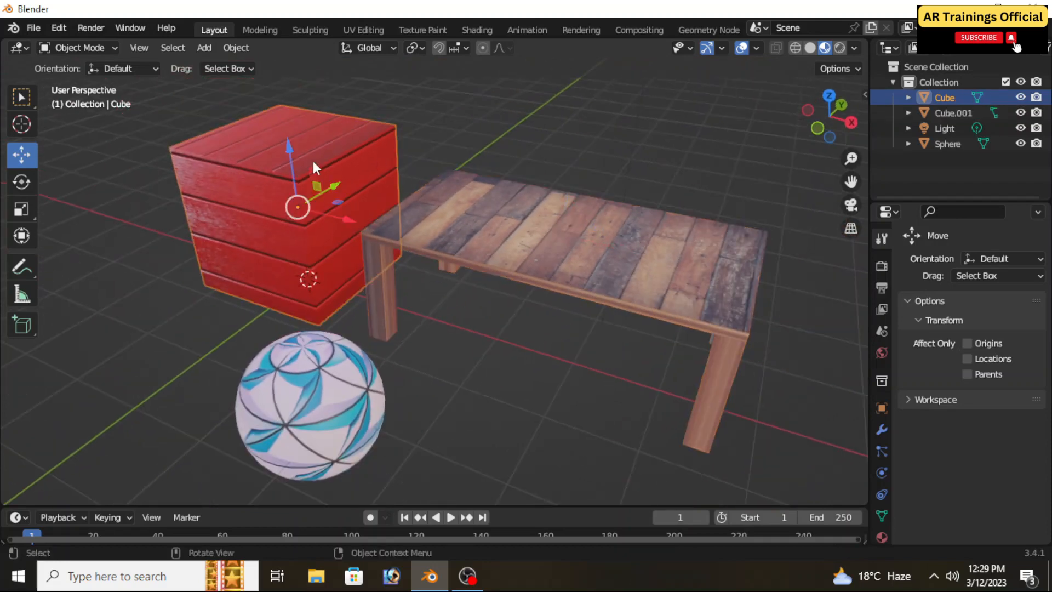
pyautogui.click(367, 28)
pyautogui.scroll(-3, 374, 297)
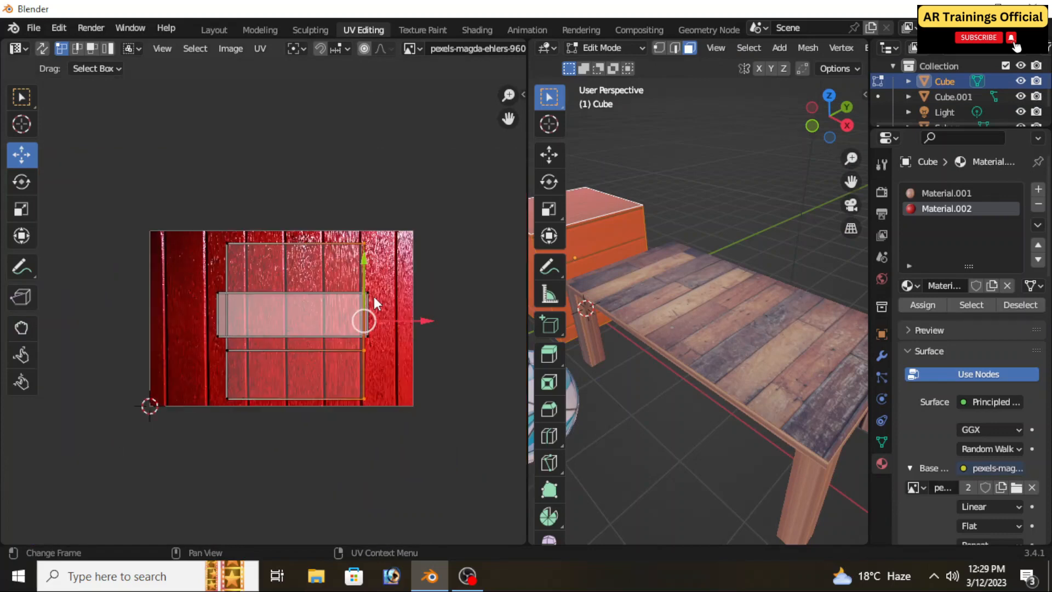
pyautogui.scroll(1, 374, 297)
pyautogui.scroll(1, 439, 291)
pyautogui.scroll(-1, 441, 292)
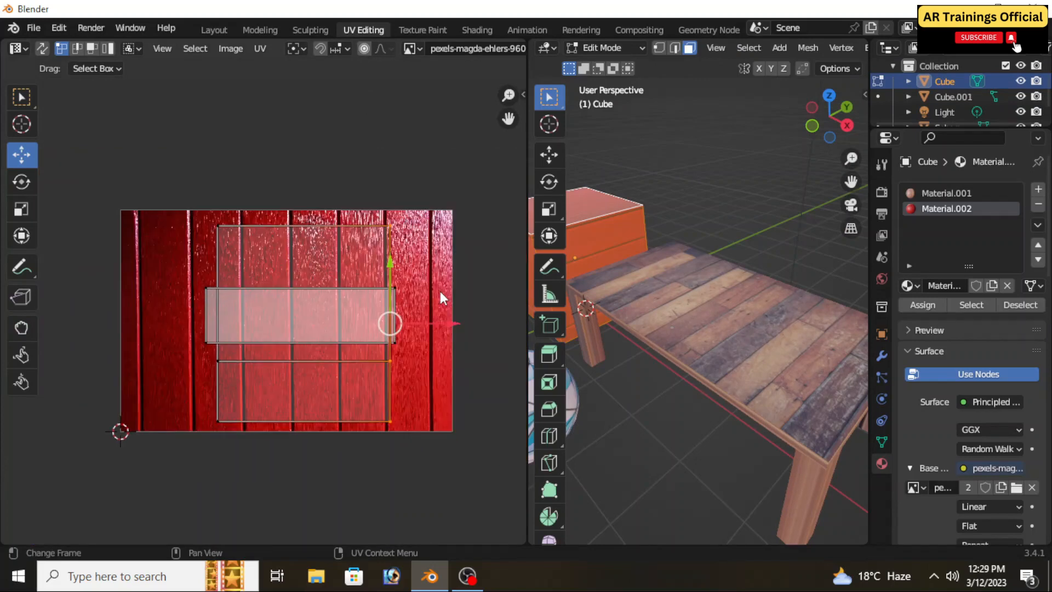
pyautogui.moveTo(471, 293); pyautogui.dragTo(454, 291, button='middle')
pyautogui.scroll(-4, 662, 311)
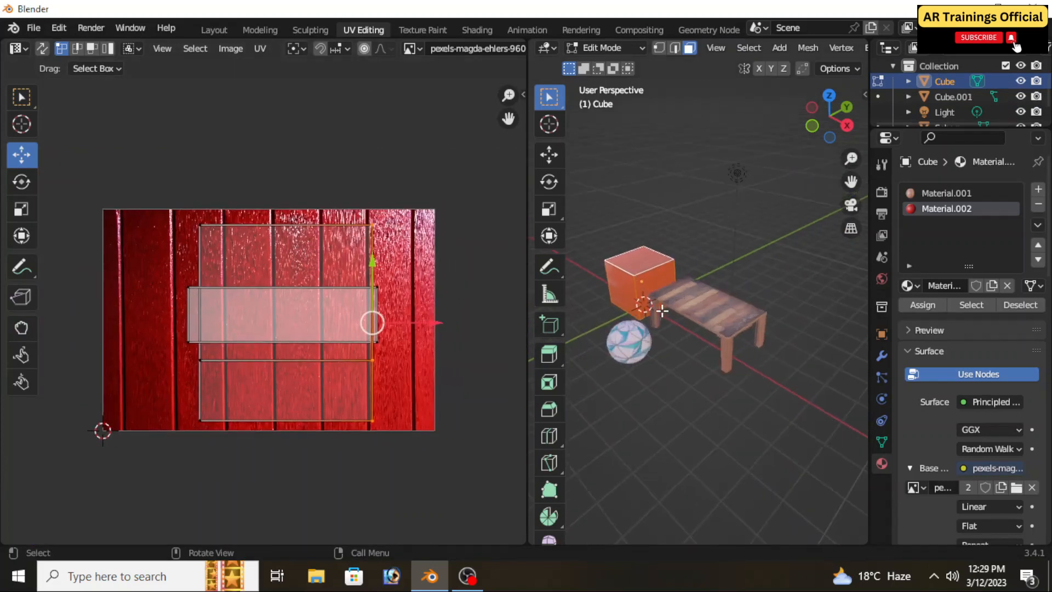
pyautogui.scroll(2, 662, 311)
pyautogui.click(701, 303)
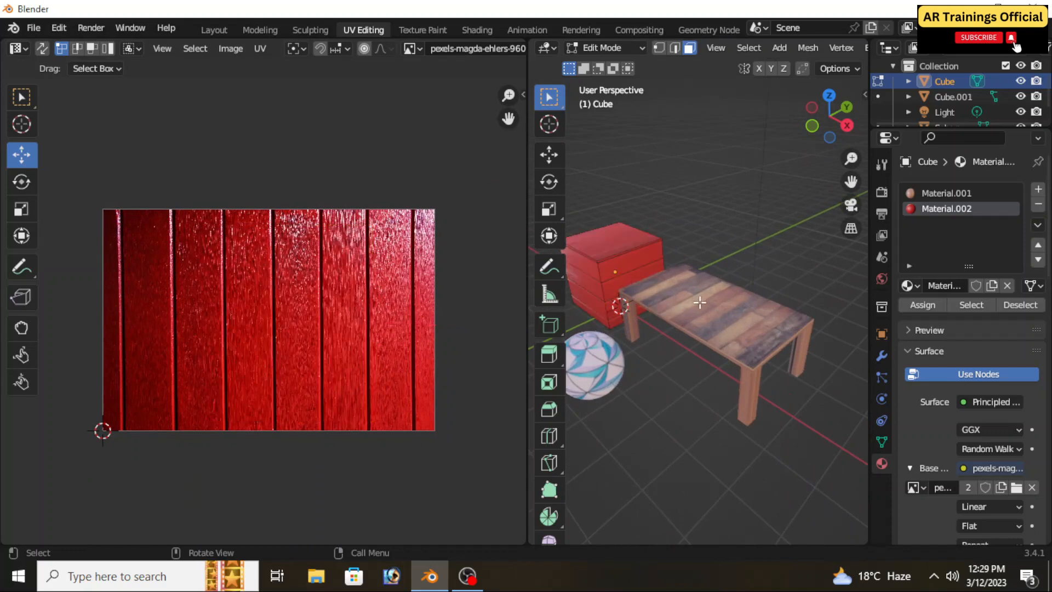
# Step: Bring the table into the UV Editing workspace and rescale its tabletop UVs over the wood plank texture
pyautogui.click(221, 28)
pyautogui.scroll(3, 499, 256)
pyautogui.click(505, 240)
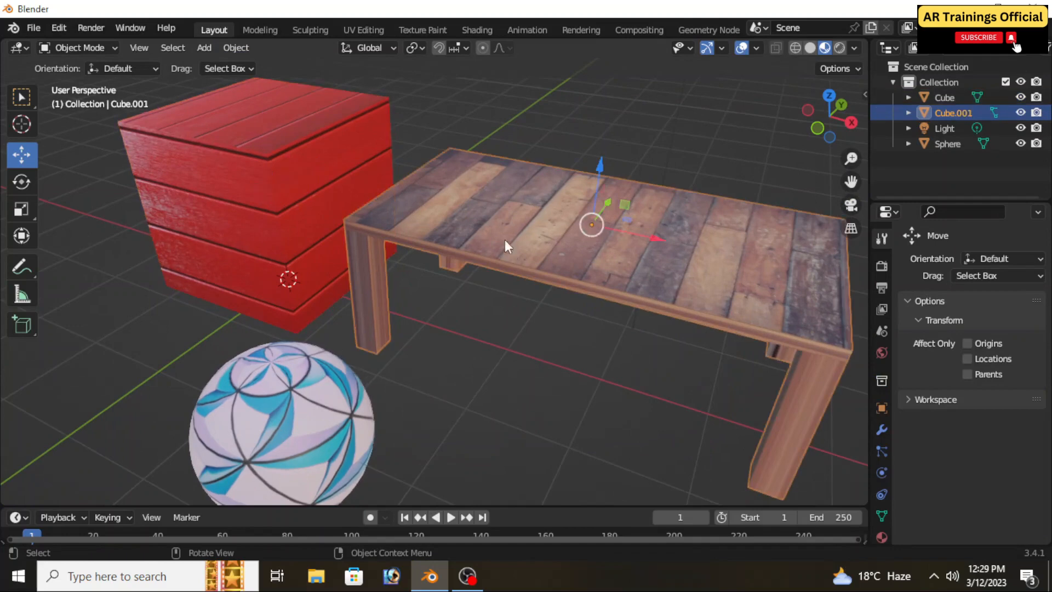
pyautogui.click(379, 28)
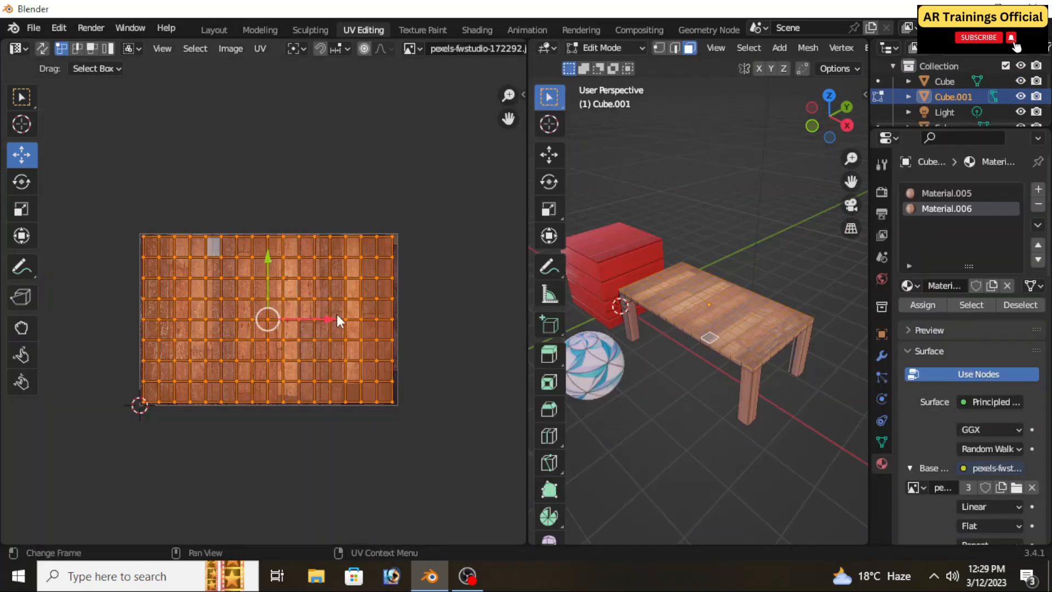
pyautogui.scroll(2, 337, 320)
pyautogui.scroll(3, 630, 331)
pyautogui.scroll(-2, 673, 339)
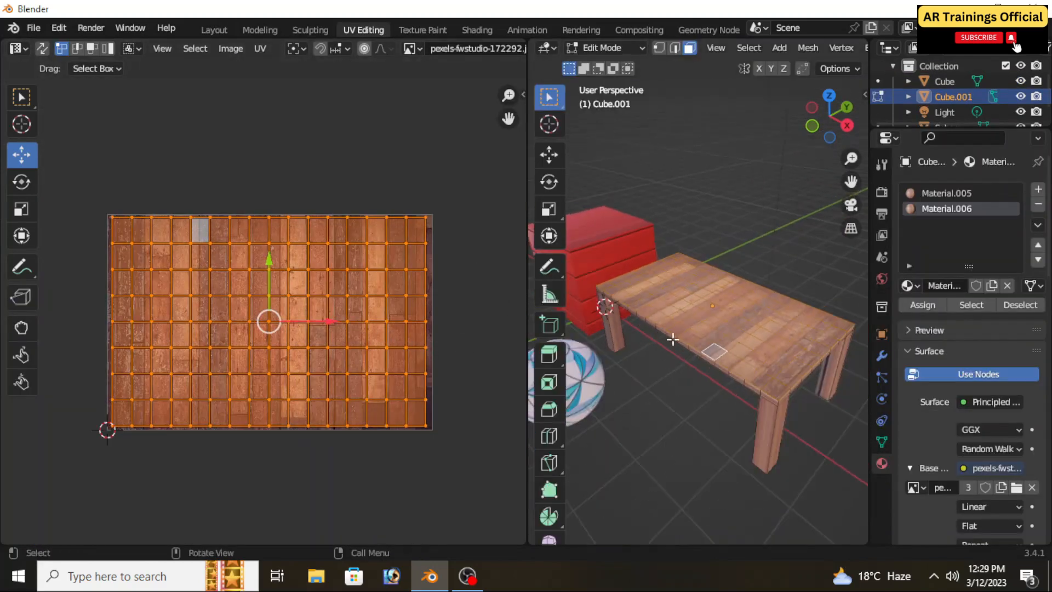
pyautogui.scroll(3, 674, 341)
pyautogui.press('s')
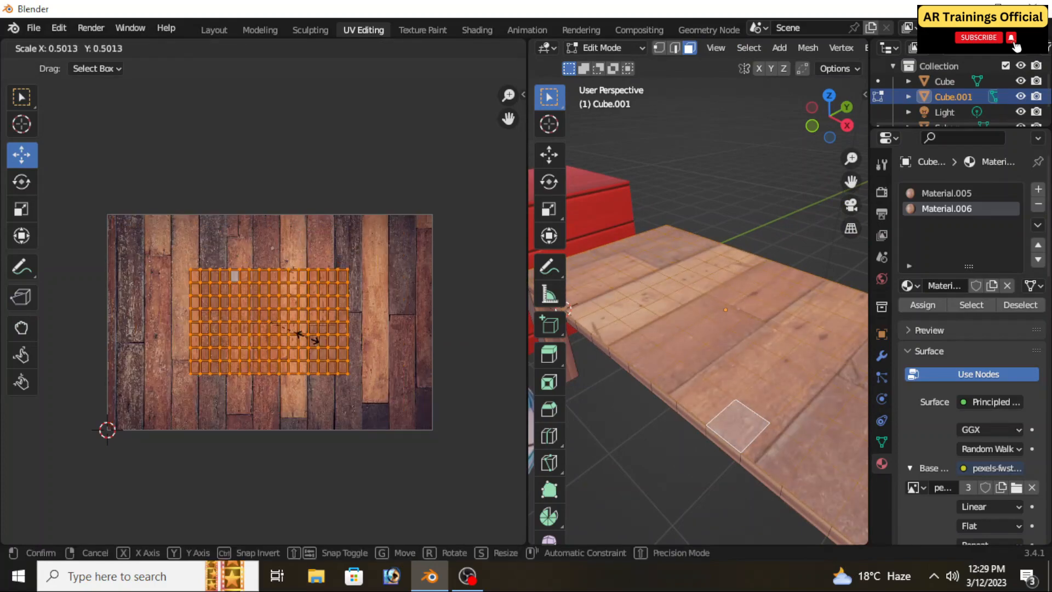
pyautogui.click(331, 354)
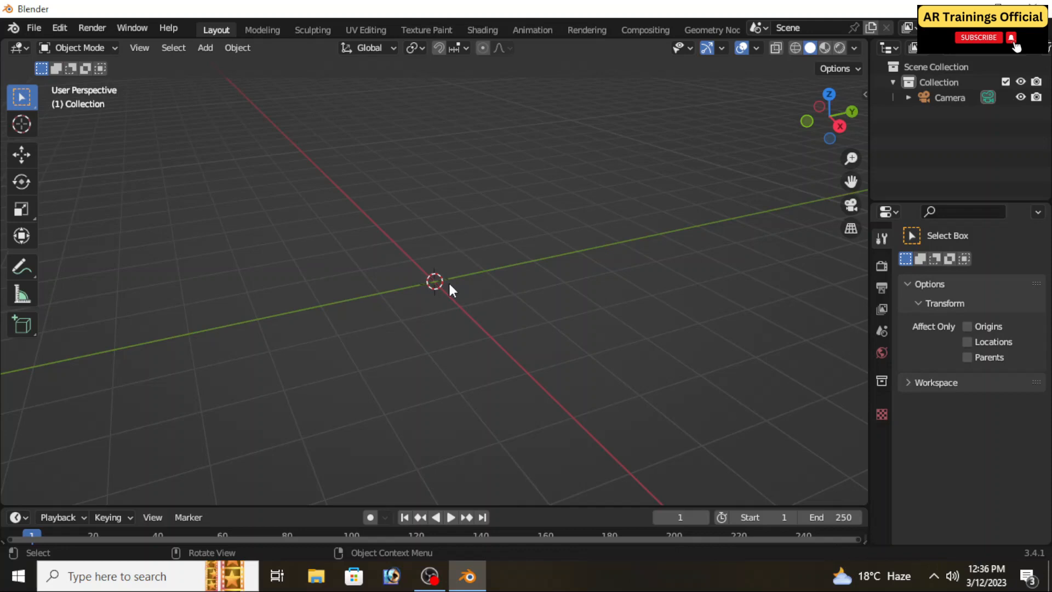
# Step: Add a mesh cube at the scene origin and scale it up slightly
pyautogui.hotkey('shift', 'a')
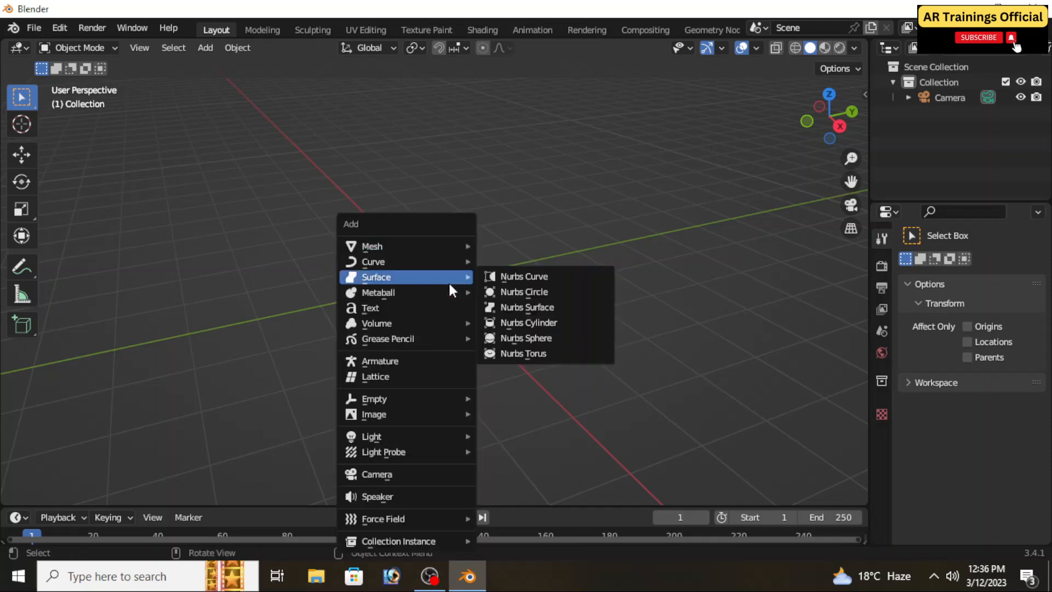
pyautogui.moveTo(395, 240)
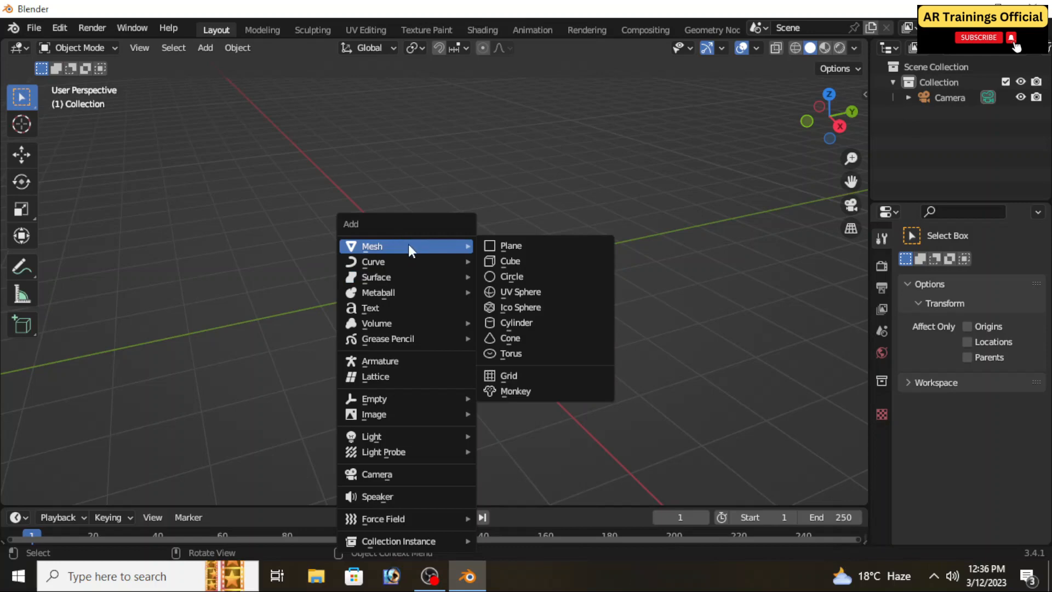
pyautogui.click(538, 256)
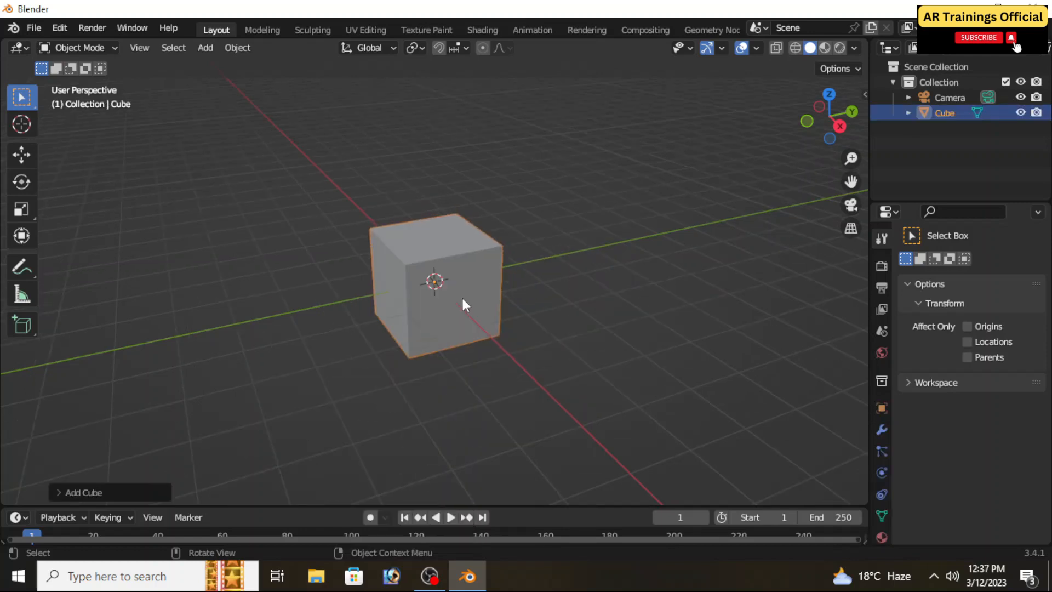
pyautogui.press('s')
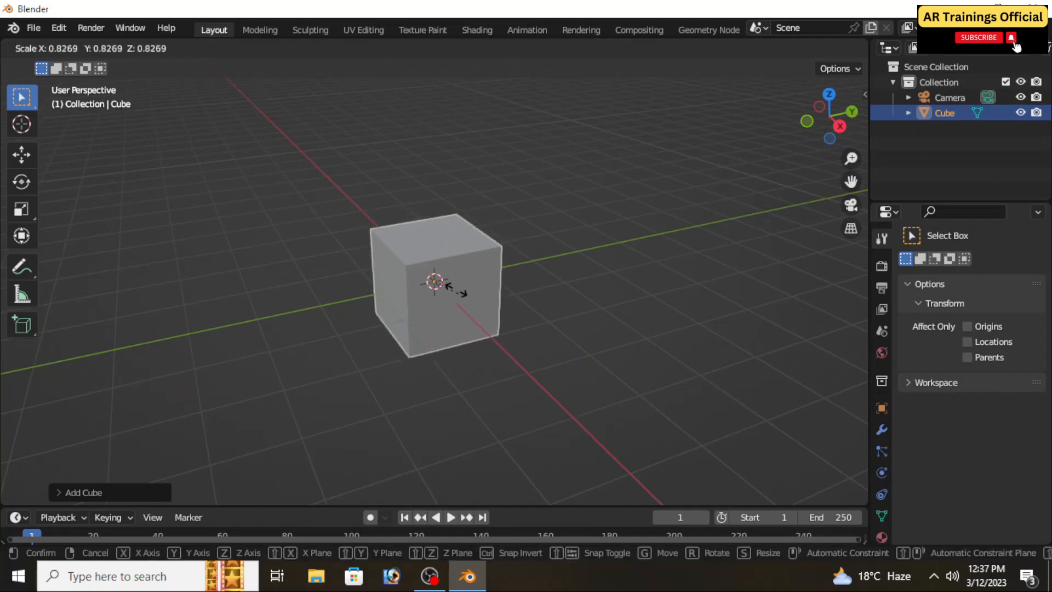
pyautogui.click(467, 297)
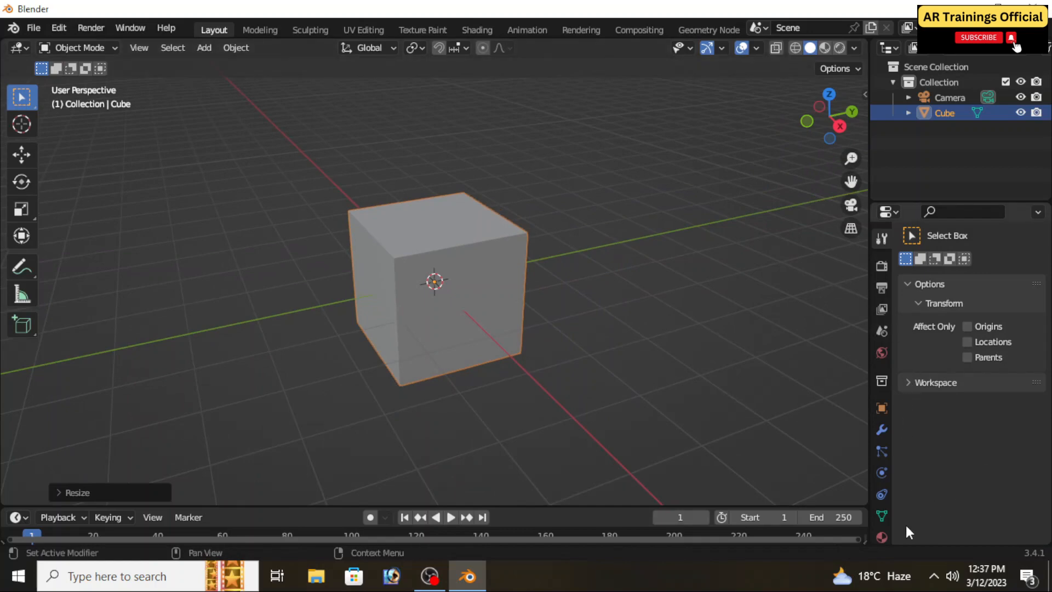
# Step: Give the cube a material slot containing a new material
pyautogui.click(881, 538)
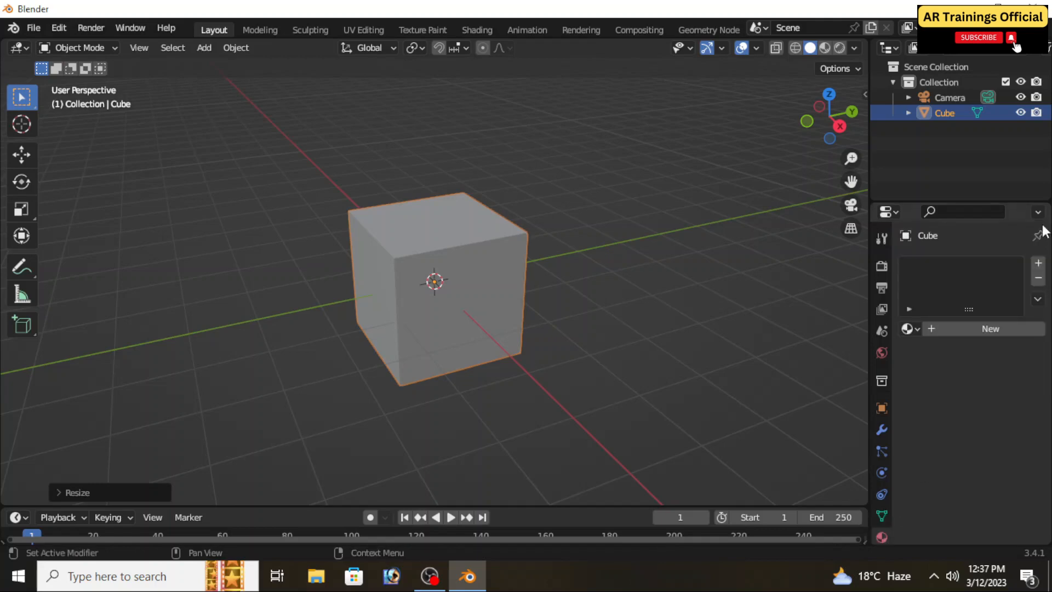
pyautogui.click(1039, 269)
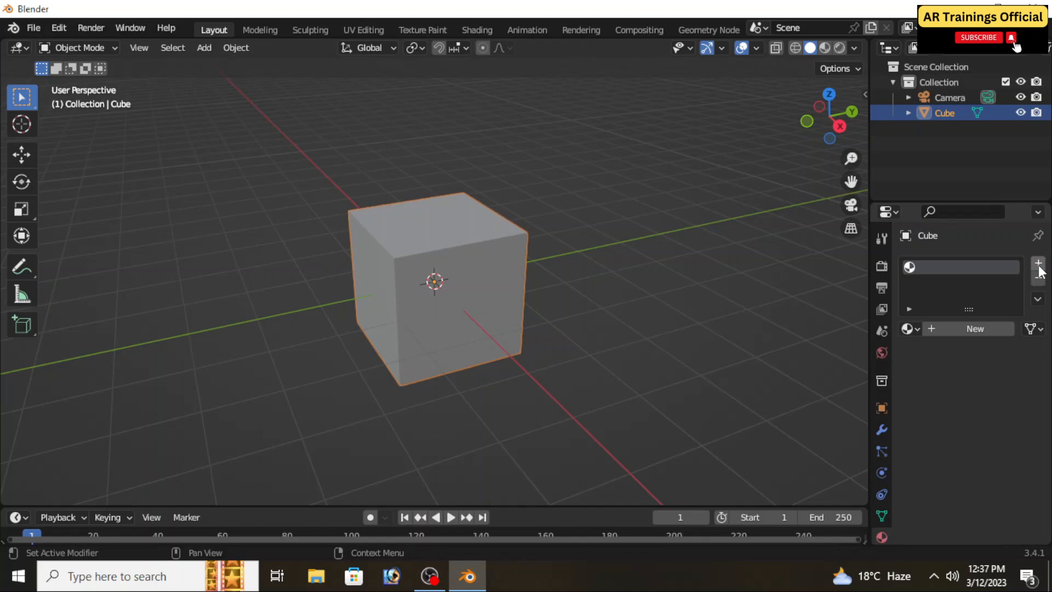
pyautogui.click(976, 327)
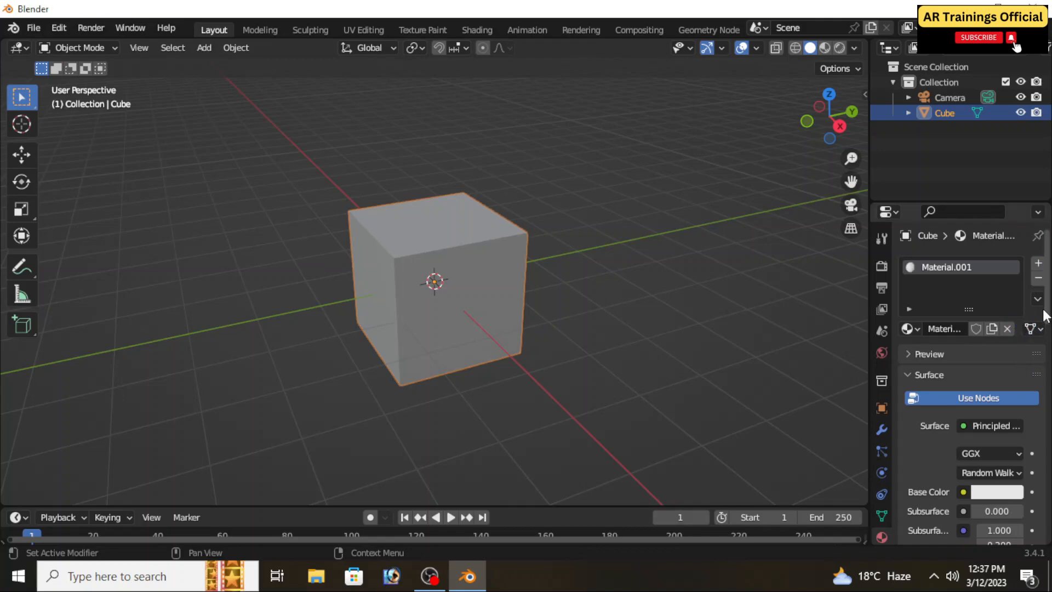
# Step: Set the cube material's Base Color source to Image Texture
pyautogui.scroll(-4, 1041, 335)
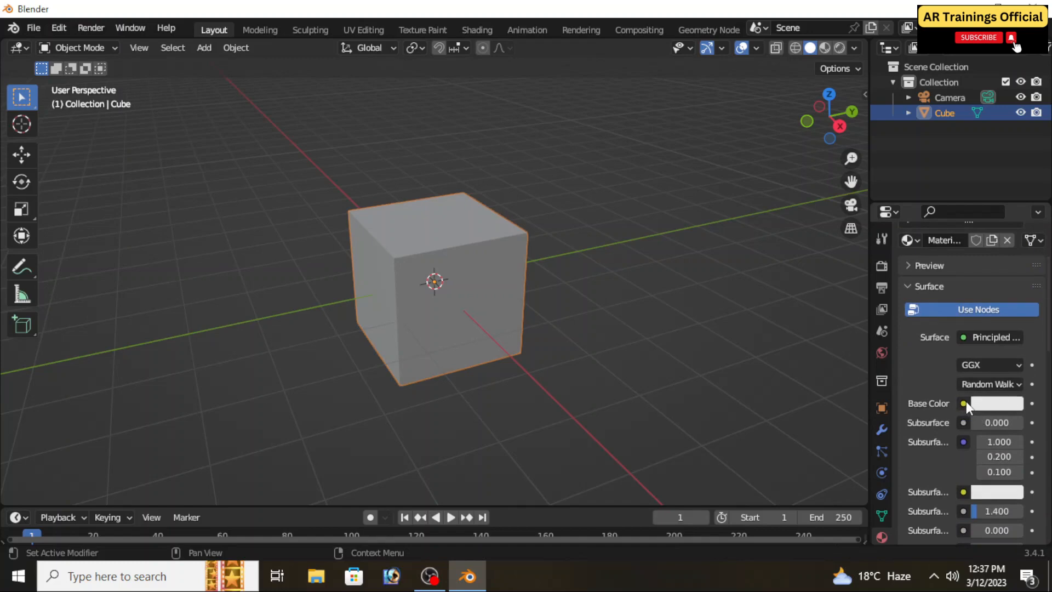
pyautogui.click(964, 404)
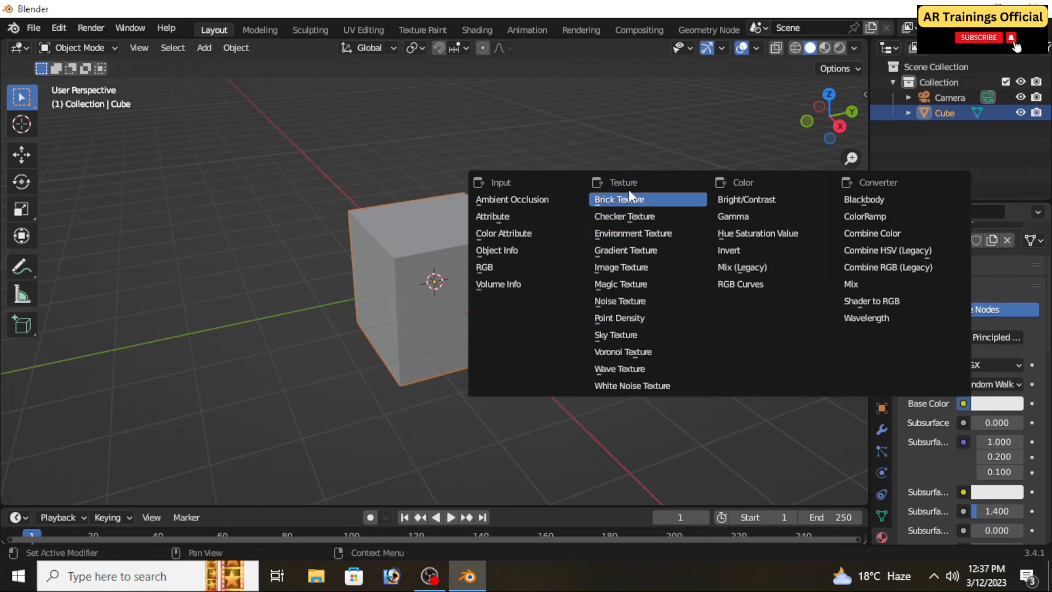
pyautogui.click(636, 267)
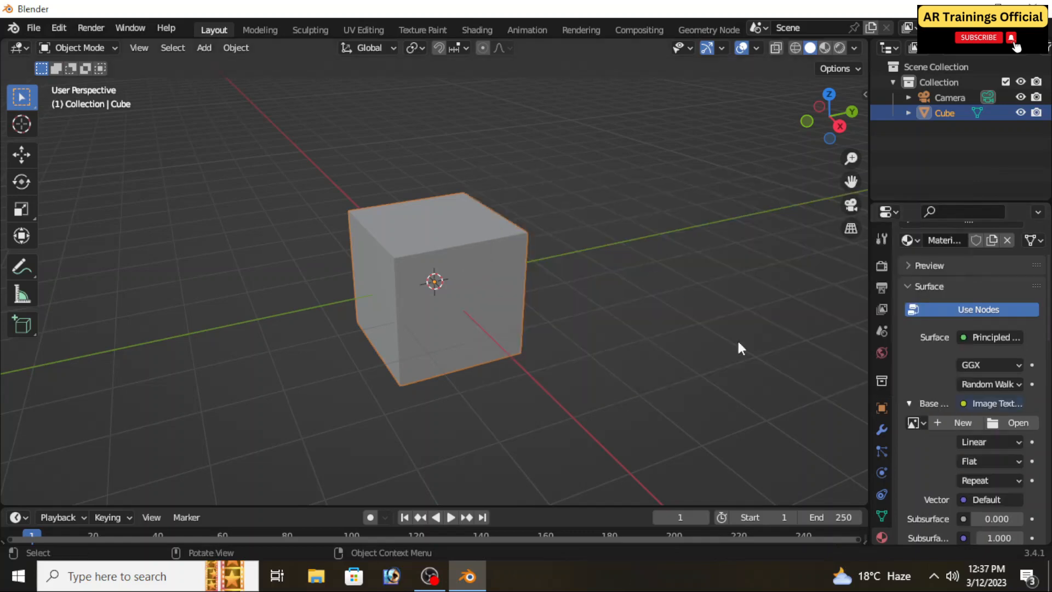
# Step: Load pexels-fwstudio-172292.jpg from the Downloads folder as the Base Color image
pyautogui.click(986, 442)
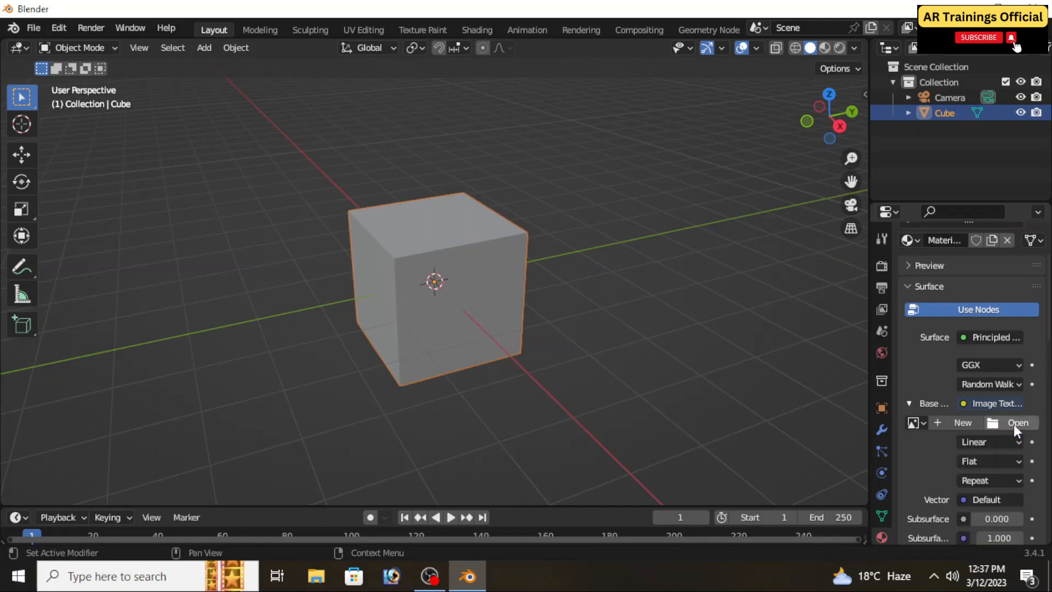
pyautogui.click(1009, 420)
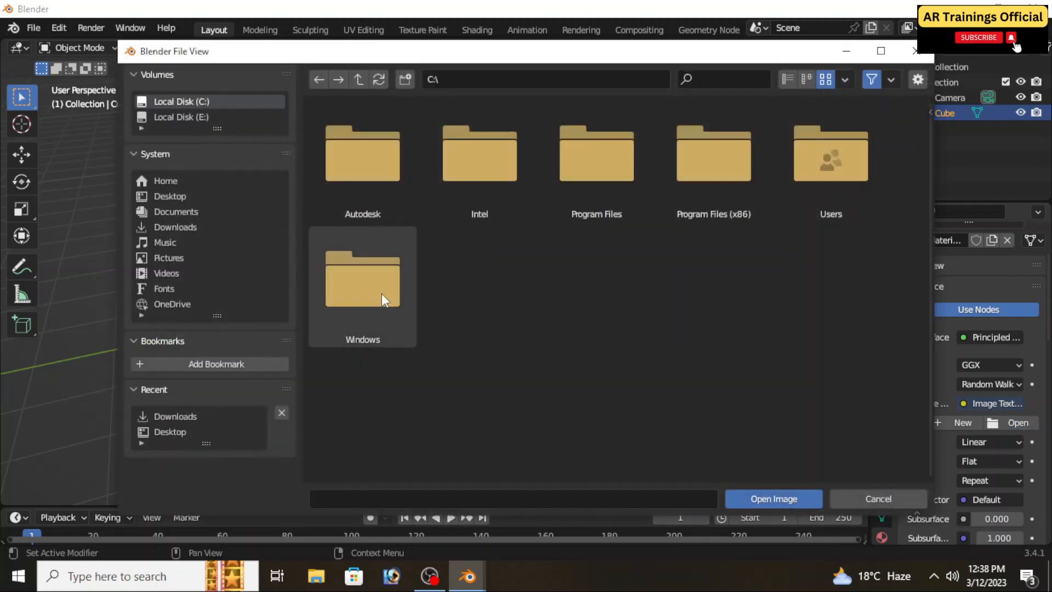
pyautogui.click(180, 226)
pyautogui.scroll(-10, 562, 297)
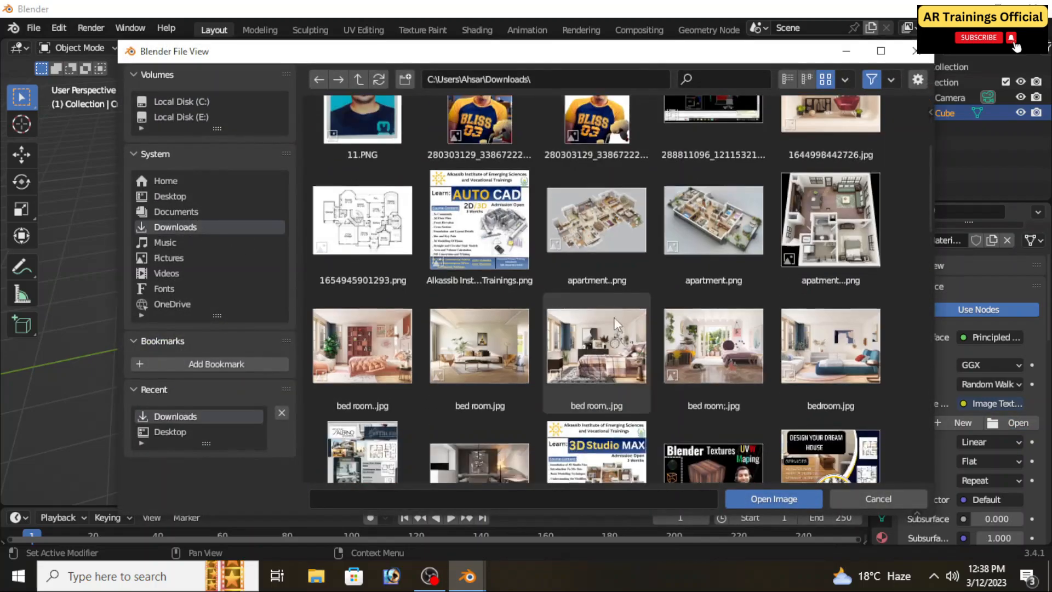
pyautogui.scroll(-10, 627, 327)
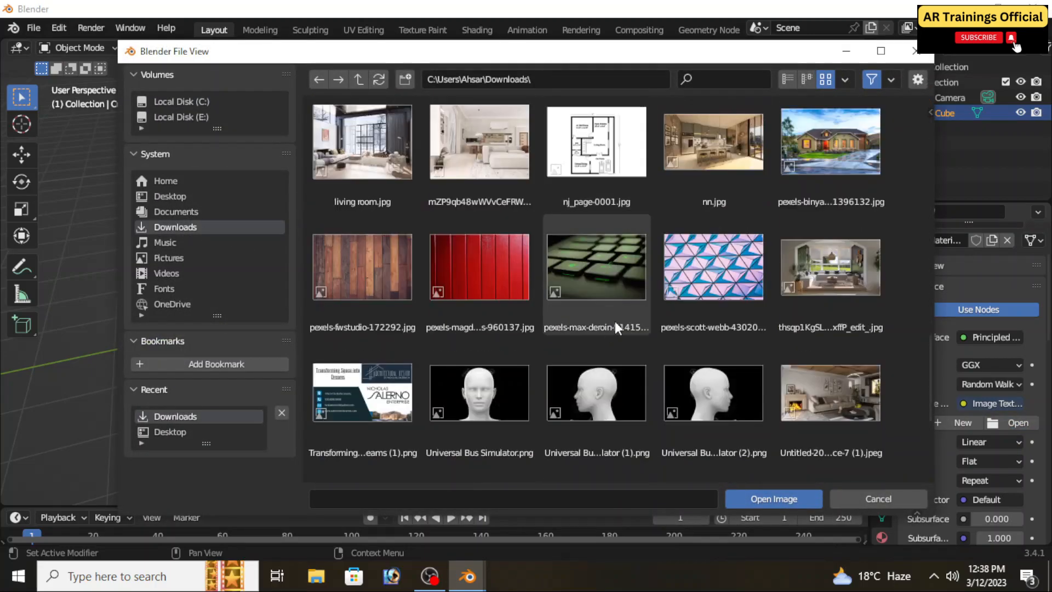
pyautogui.click(347, 247)
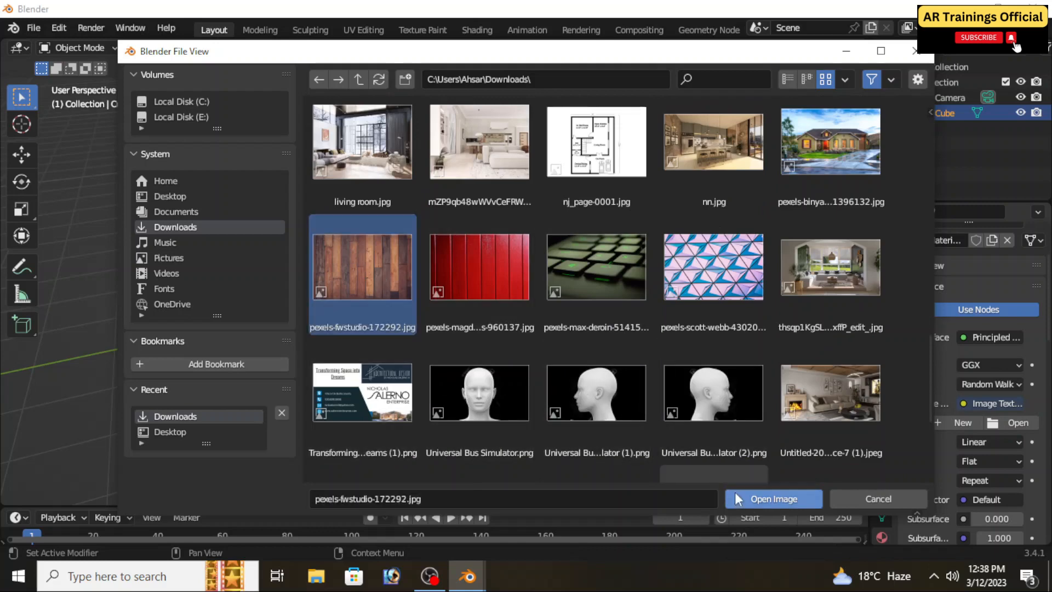
pyautogui.click(764, 499)
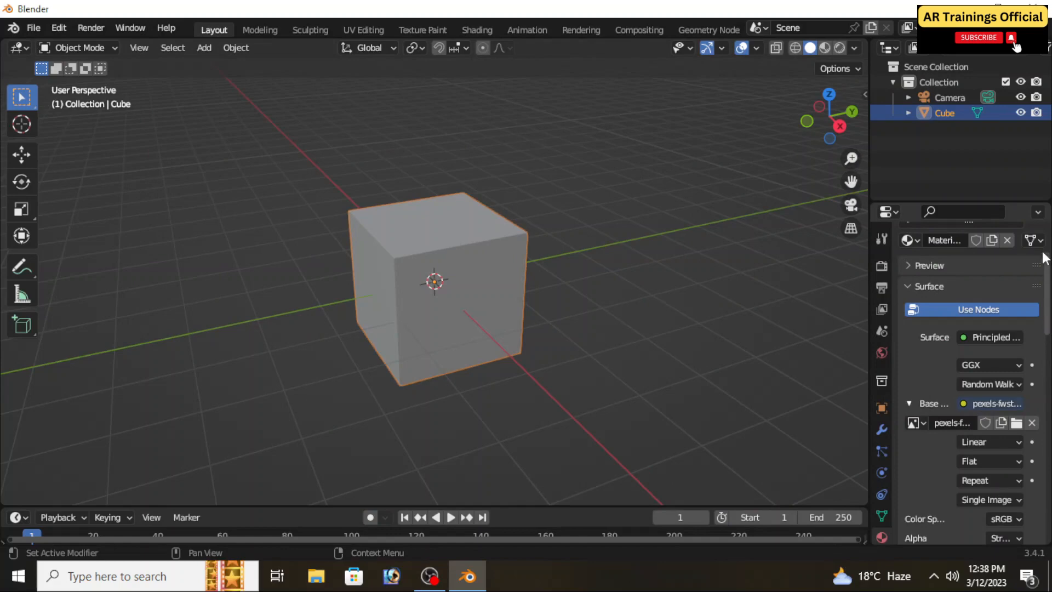
# Step: Set the viewport shading to Material Preview and inspect the wood texture on the cube's sides
pyautogui.click(823, 49)
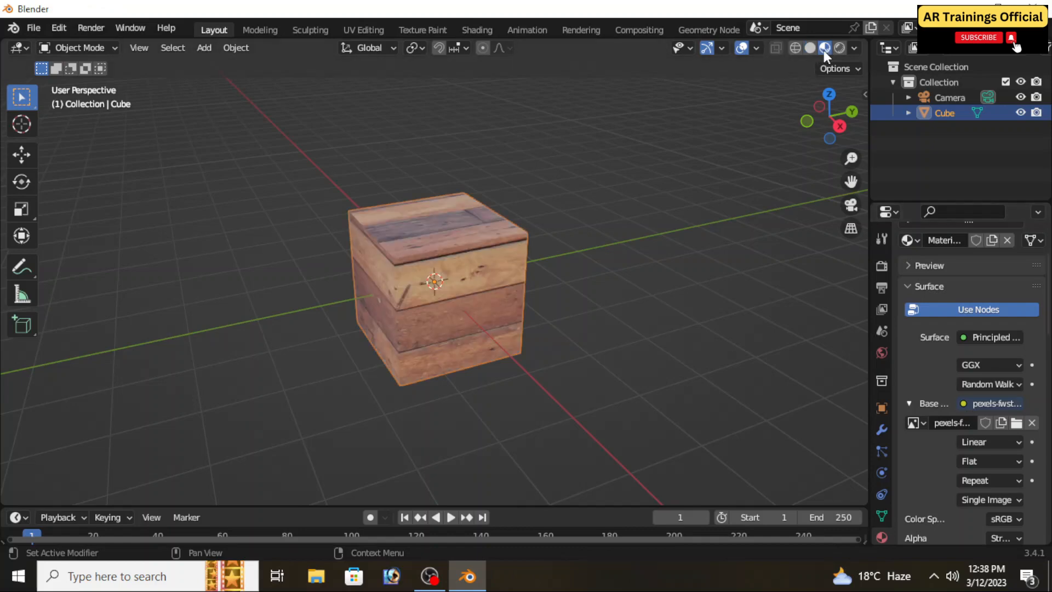
pyautogui.moveTo(556, 259); pyautogui.dragTo(483, 298, button='middle')
pyautogui.scroll(-2, 484, 297)
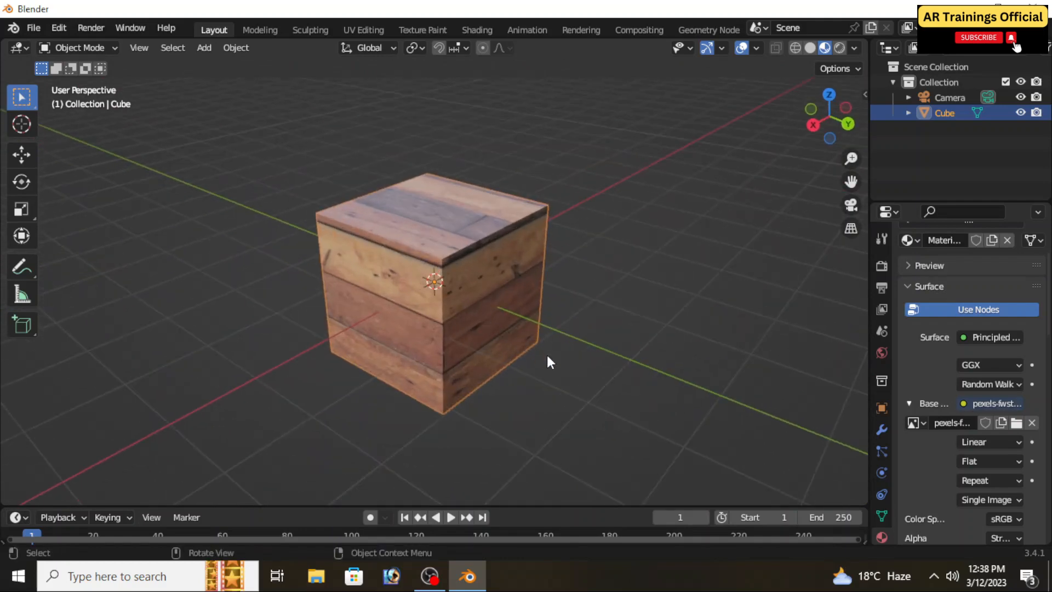
pyautogui.moveTo(549, 361); pyautogui.dragTo(570, 347, button='middle')
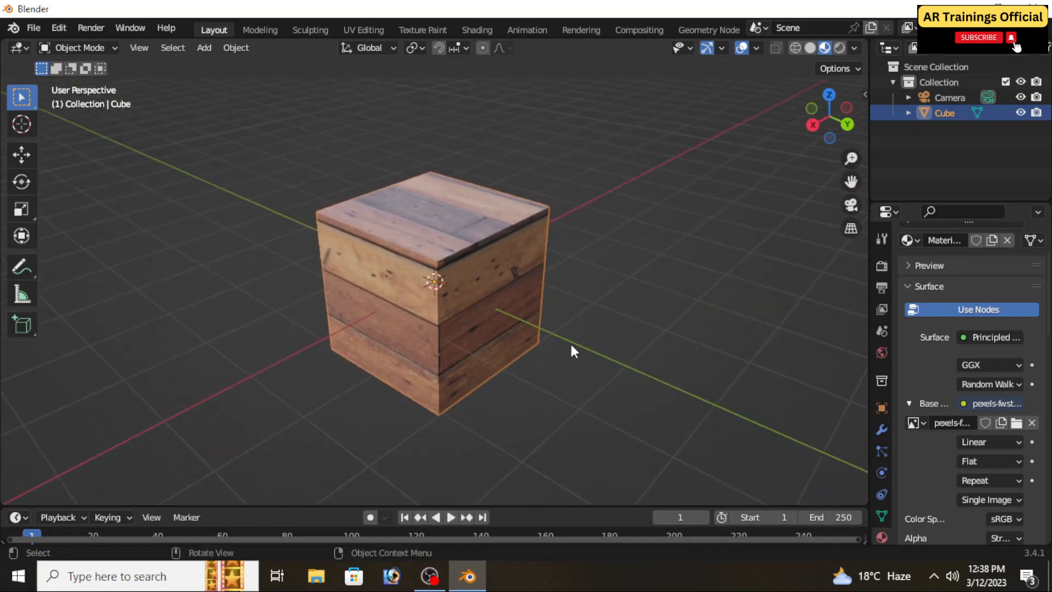
pyautogui.moveTo(528, 275)
pyautogui.mouseDown(button='middle')
pyautogui.moveTo(564, 298)
pyautogui.moveTo(515, 276)
pyautogui.mouseUp(button='middle')
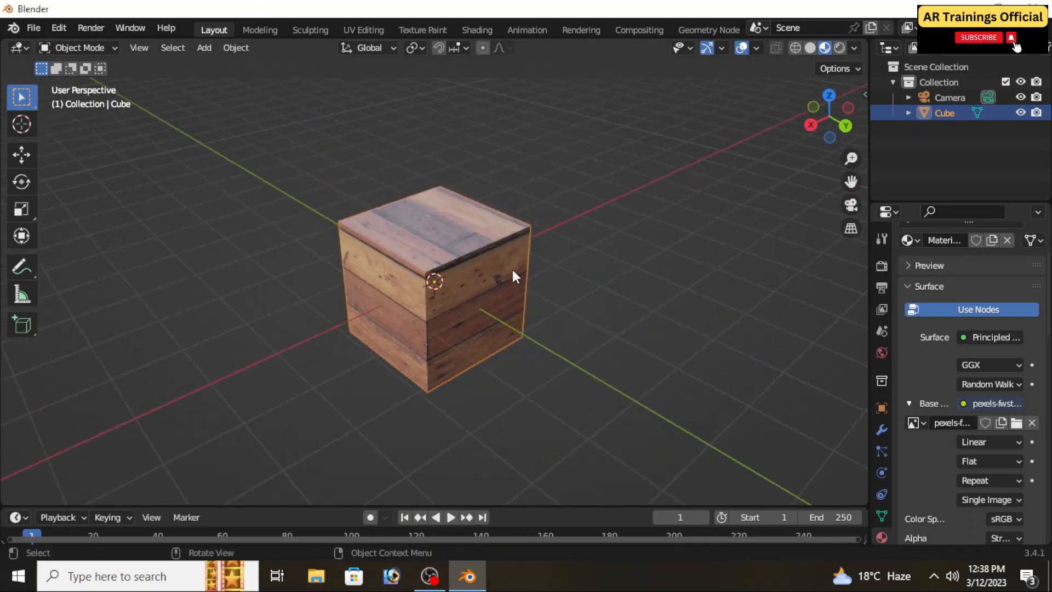
# Step: Open the cube in the UV Editing workspace with its whole UV layout framed over the wood image
pyautogui.click(365, 29)
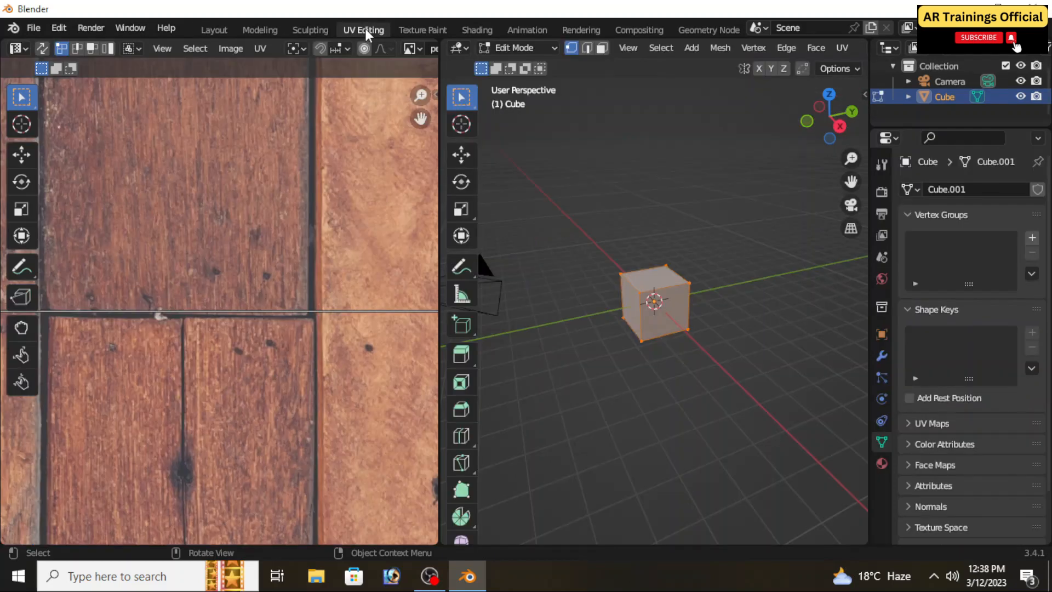
pyautogui.scroll(-8, 313, 315)
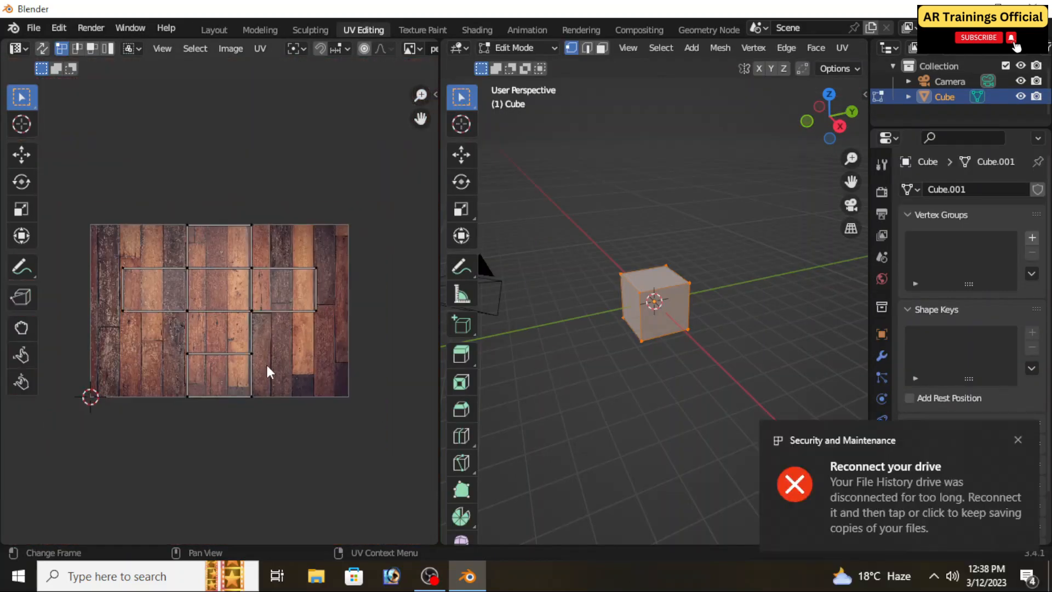
pyautogui.moveTo(268, 368); pyautogui.dragTo(296, 342, button='middle')
pyautogui.scroll(1, 301, 337)
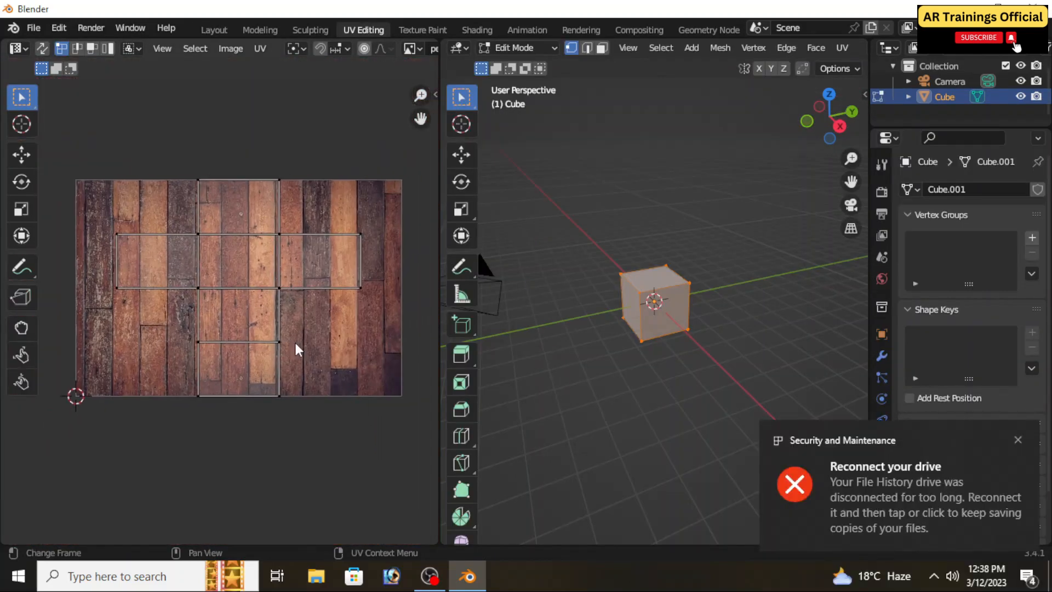
# Step: Set the 3D viewport of the UV Editing workspace to Material Preview and show the wood-textured cube enlarged beside the UV layout
pyautogui.moveTo(436, 293); pyautogui.dragTo(194, 308)
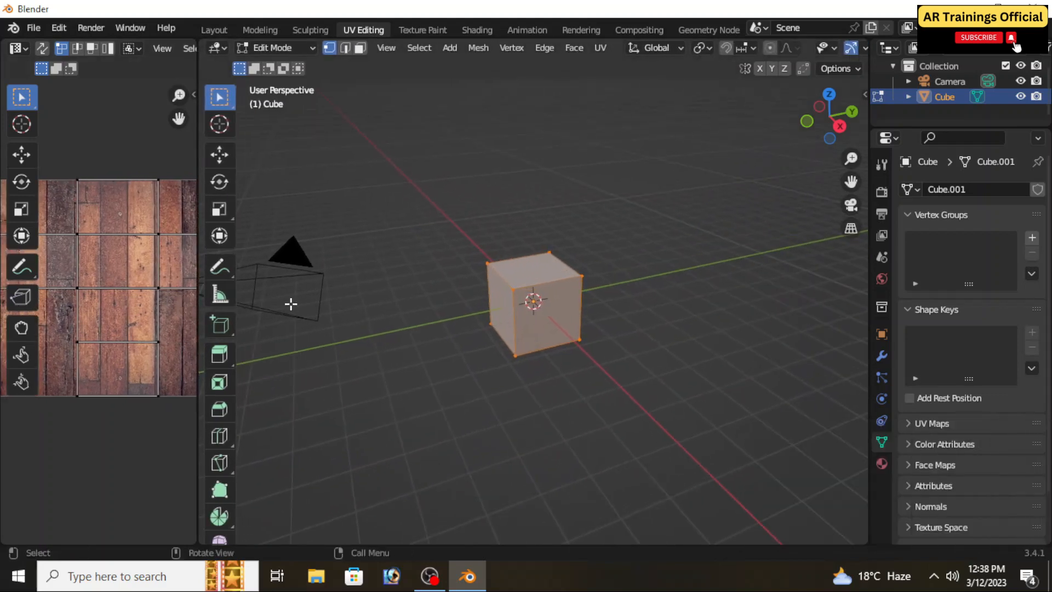
pyautogui.moveTo(198, 270); pyautogui.dragTo(36, 308)
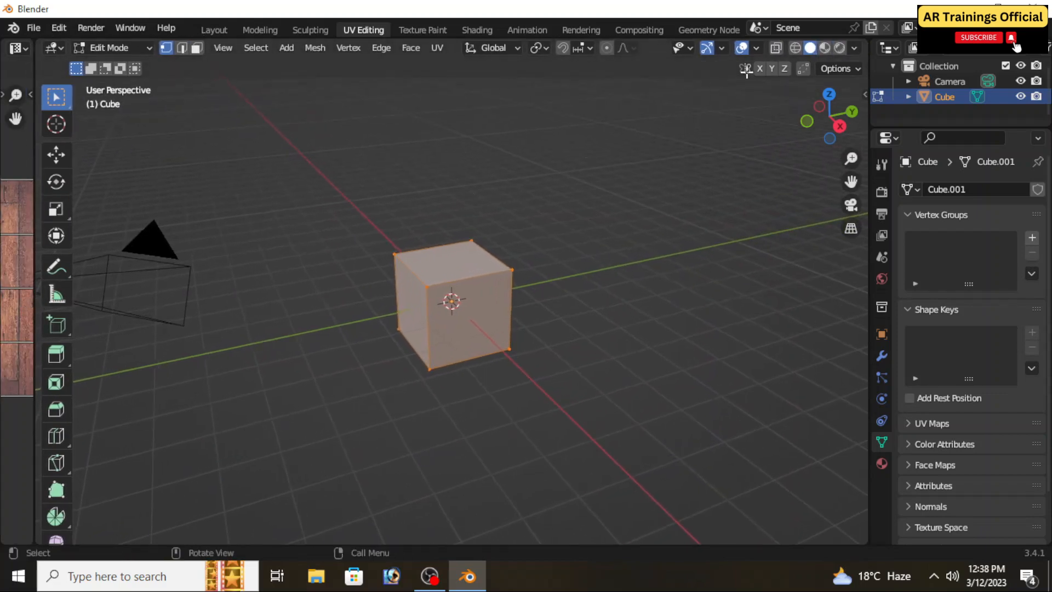
pyautogui.click(824, 50)
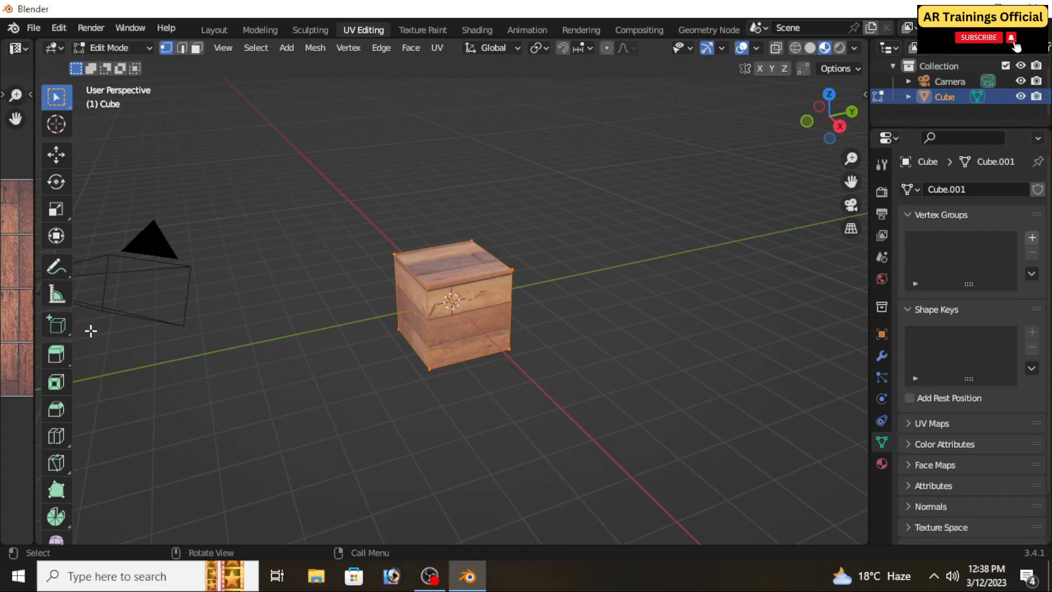
pyautogui.moveTo(35, 291); pyautogui.dragTo(626, 294)
pyautogui.scroll(6, 627, 294)
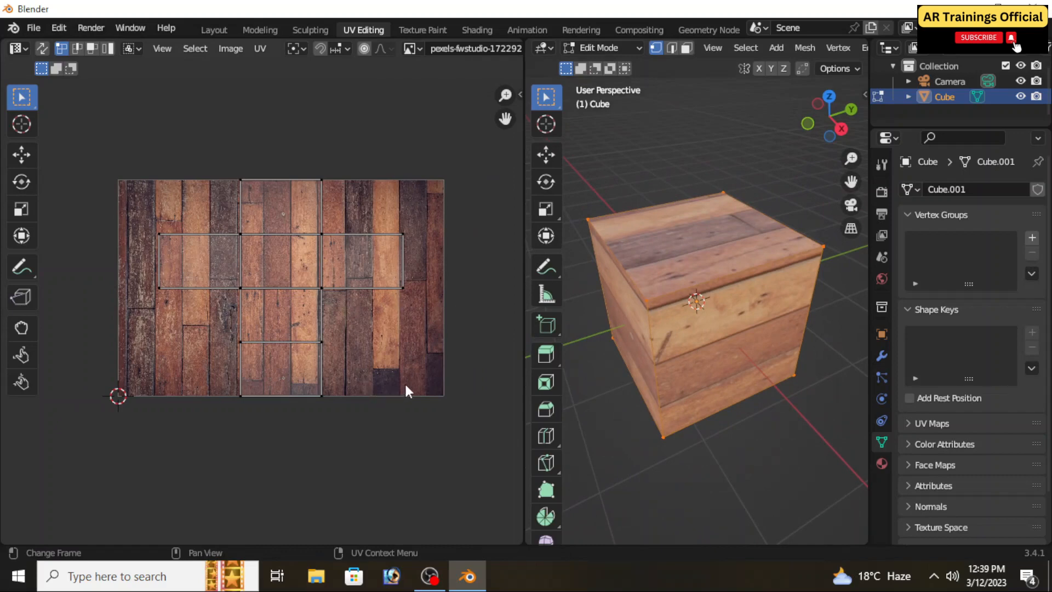
# Step: Try scaling the cube's whole UV layout uniformly over the wood image
pyautogui.moveTo(421, 387); pyautogui.dragTo(142, 155)
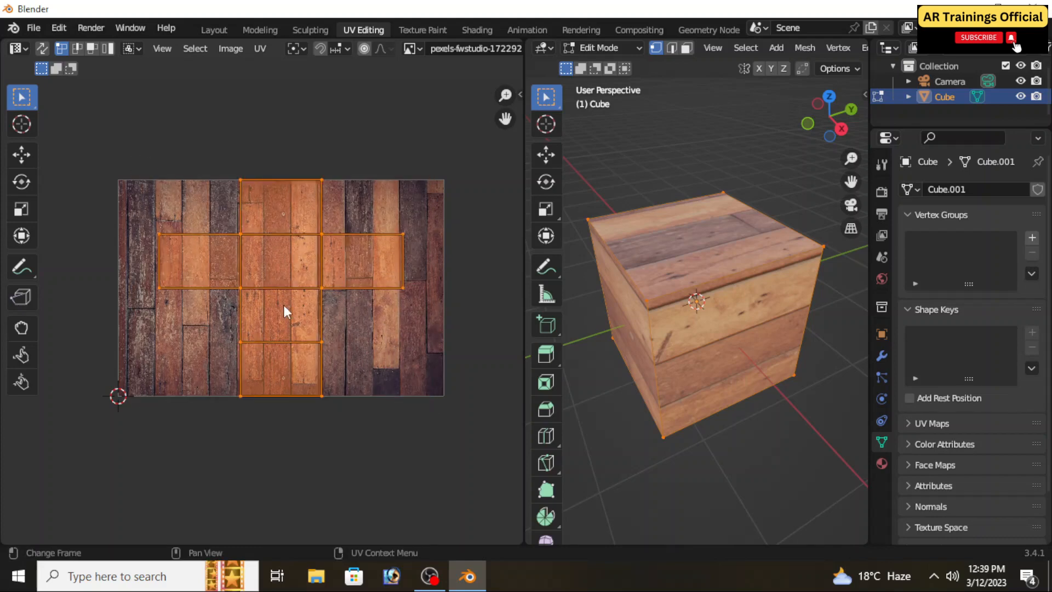
pyautogui.press('s')
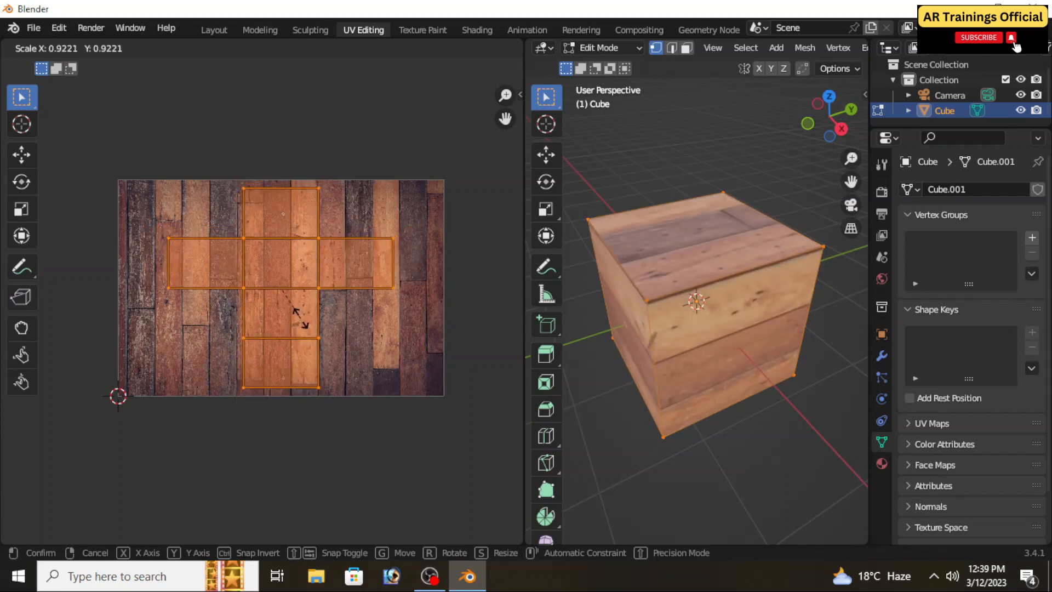
pyautogui.click(383, 320)
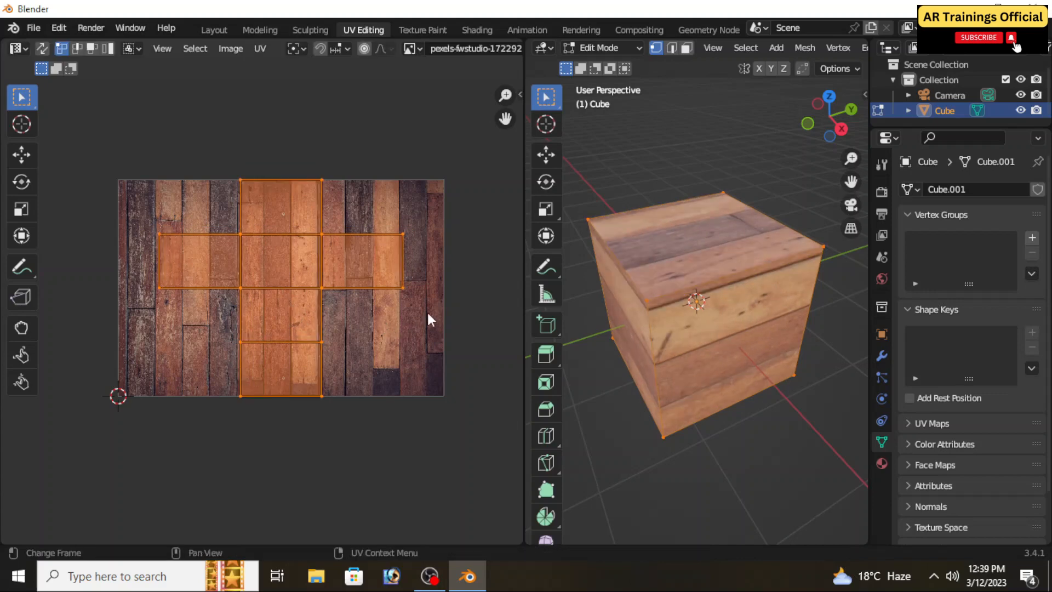
# Step: Stretch both horizontal arms of the UV layout outward by moving their end edges along X toward the sides of the wood image
pyautogui.moveTo(428, 302); pyautogui.dragTo(369, 208)
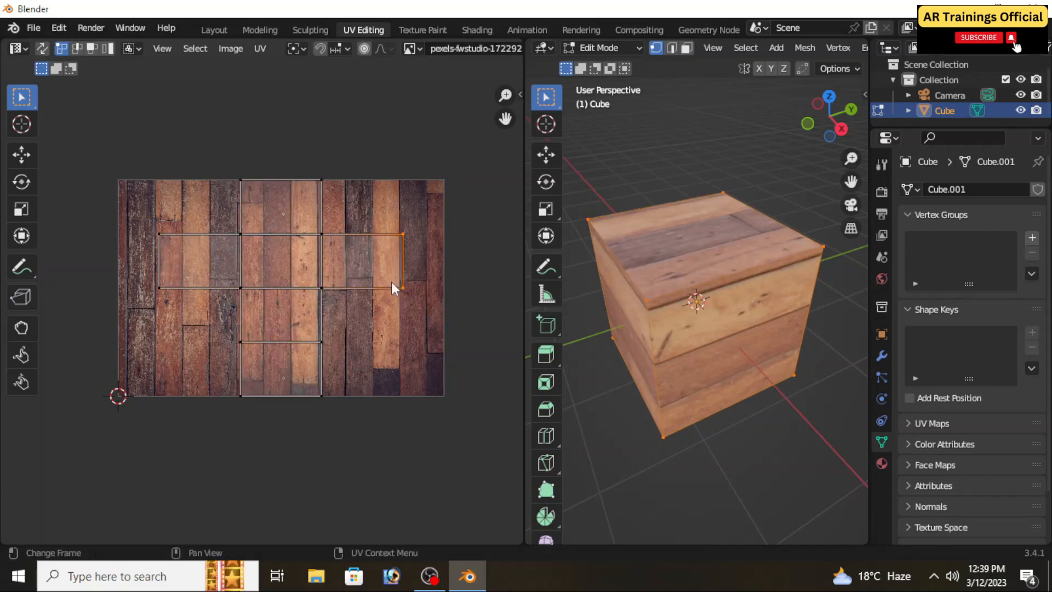
pyautogui.moveTo(431, 321); pyautogui.dragTo(364, 205)
pyautogui.click(25, 159)
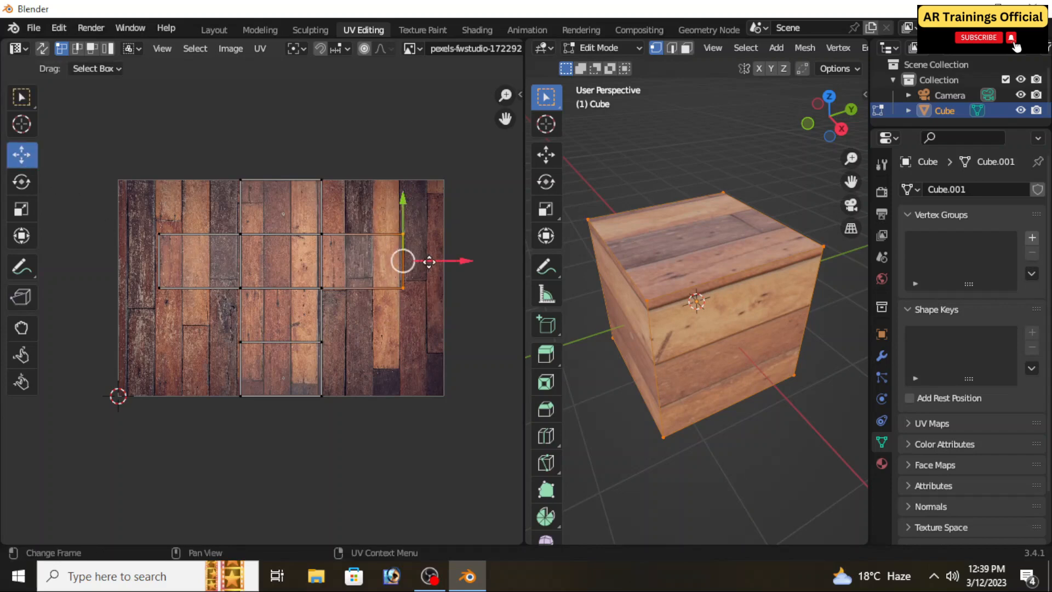
pyautogui.moveTo(419, 262); pyautogui.dragTo(467, 265)
pyautogui.moveTo(216, 310); pyautogui.dragTo(158, 227)
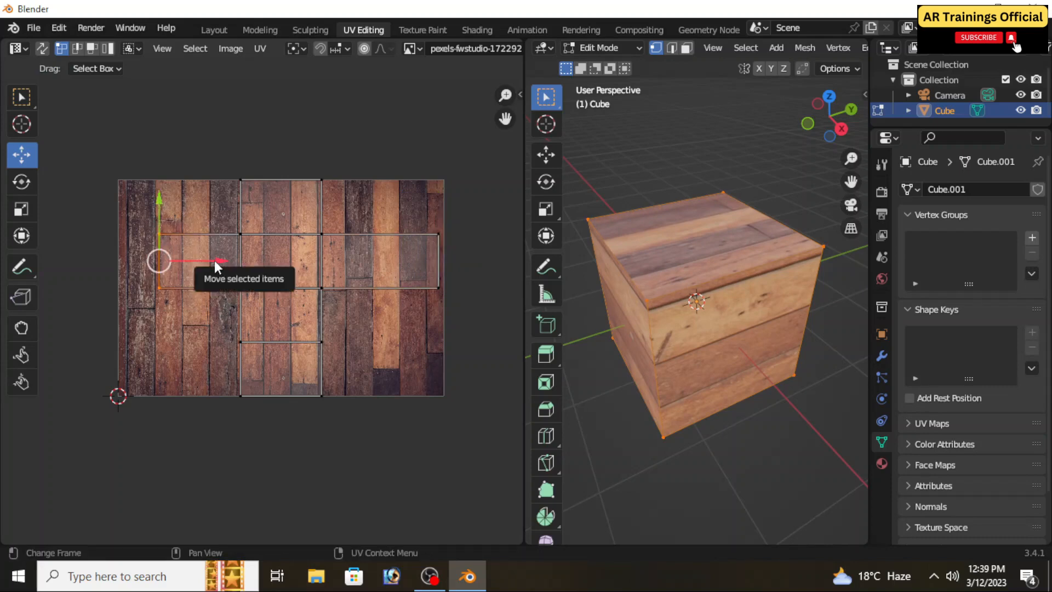
pyautogui.moveTo(215, 261); pyautogui.dragTo(189, 261)
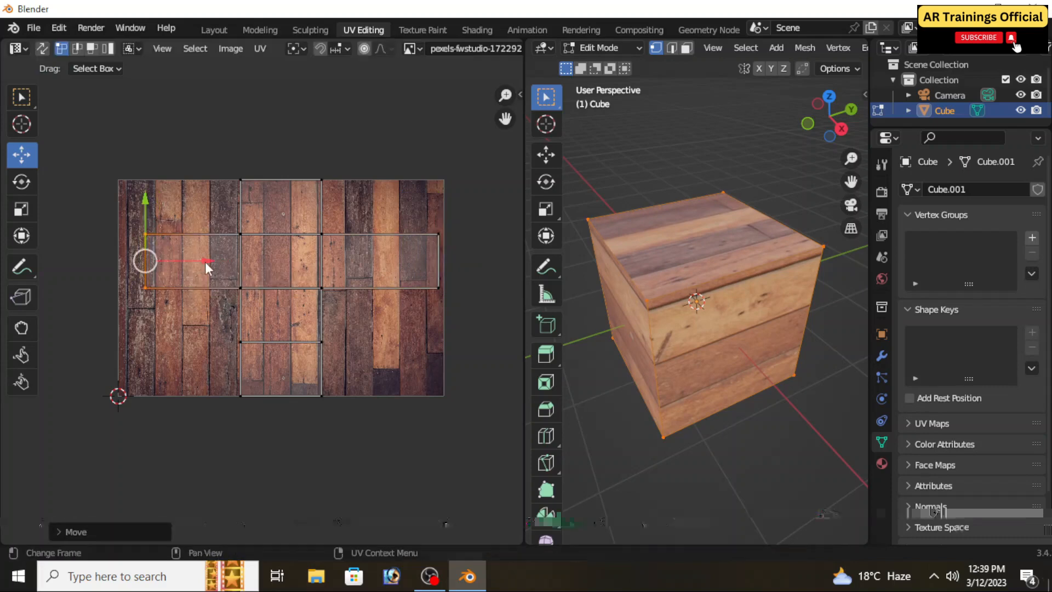
# Step: Shift the lowest UV face's vertices slightly up and the uppermost UV edge slightly down to shorten the layout's vertical column
pyautogui.moveTo(341, 403); pyautogui.dragTo(216, 313)
pyautogui.moveTo(282, 326); pyautogui.dragTo(281, 315)
pyautogui.moveTo(347, 225); pyautogui.dragTo(202, 163)
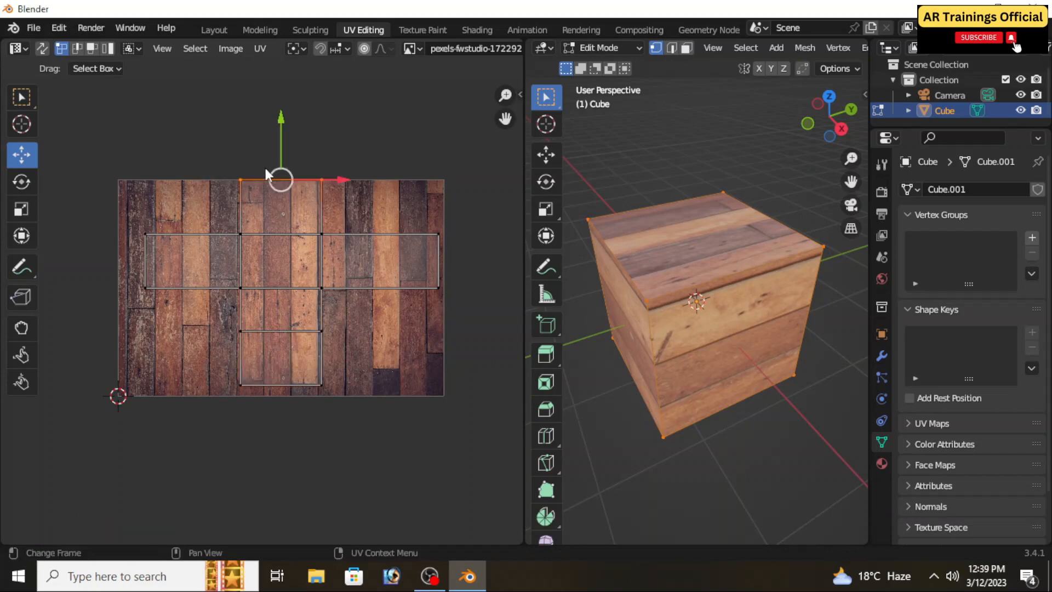
pyautogui.moveTo(279, 140); pyautogui.dragTo(279, 158)
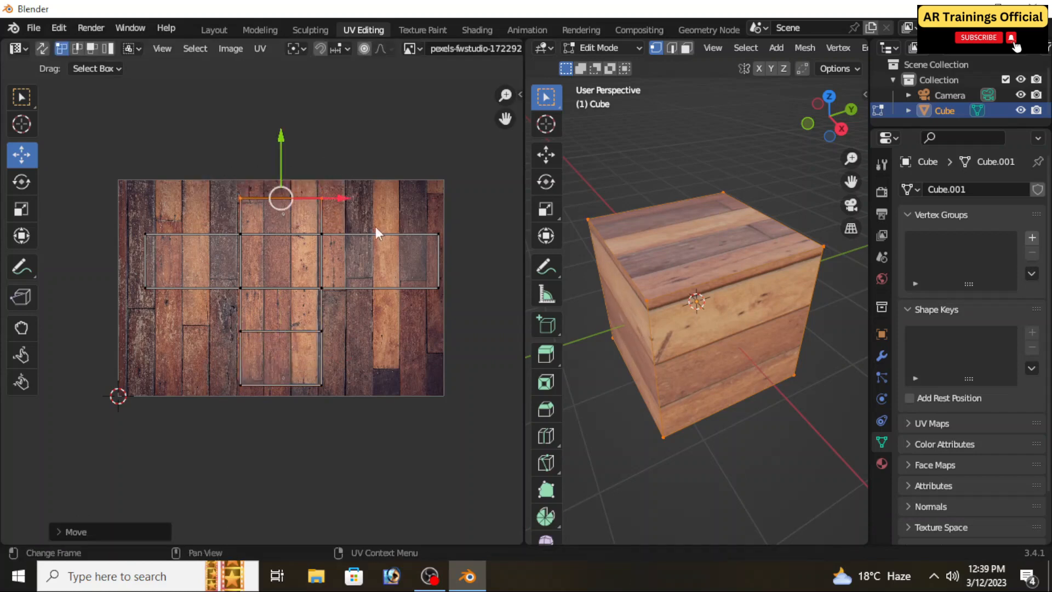
# Step: Check the remapped wood texture around the cube and return to the Layout workspace
pyautogui.moveTo(643, 436); pyautogui.dragTo(741, 406, button='middle')
pyautogui.moveTo(826, 444); pyautogui.dragTo(756, 434, button='middle')
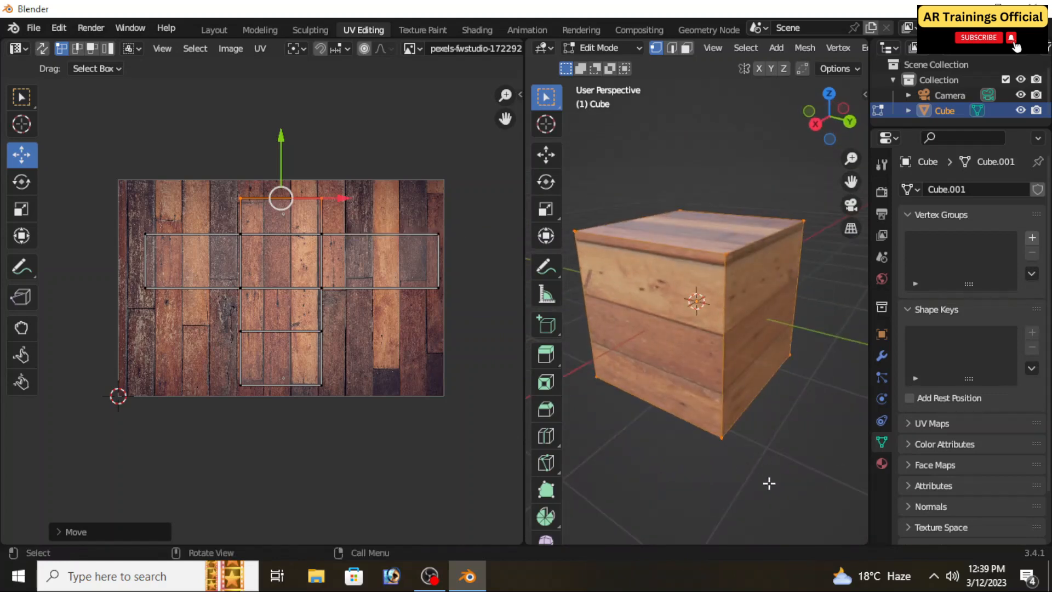
pyautogui.moveTo(767, 482); pyautogui.dragTo(709, 482, button='middle')
pyautogui.scroll(2, 709, 438)
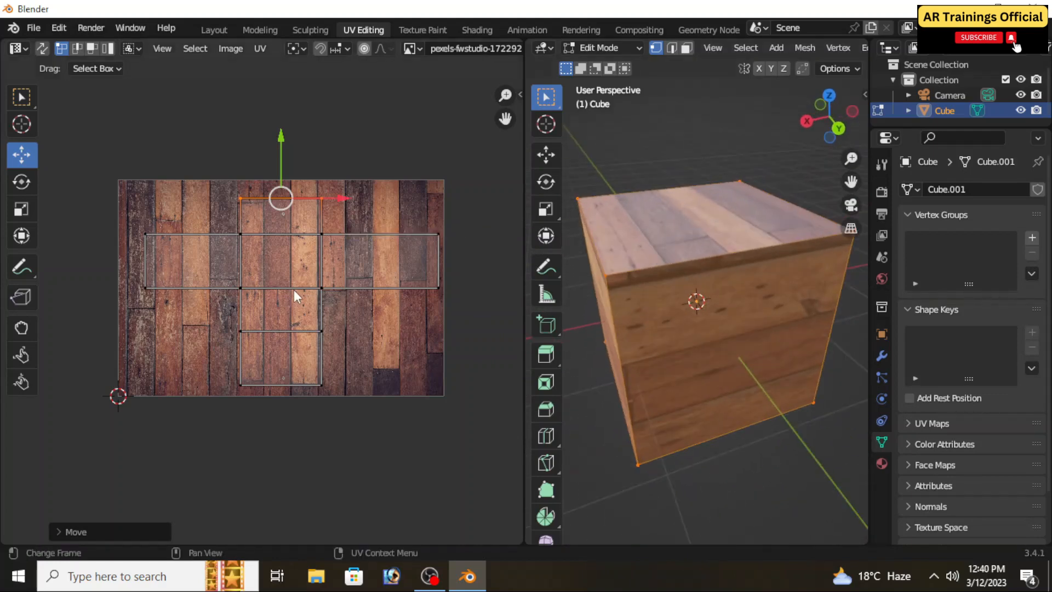
pyautogui.click(211, 28)
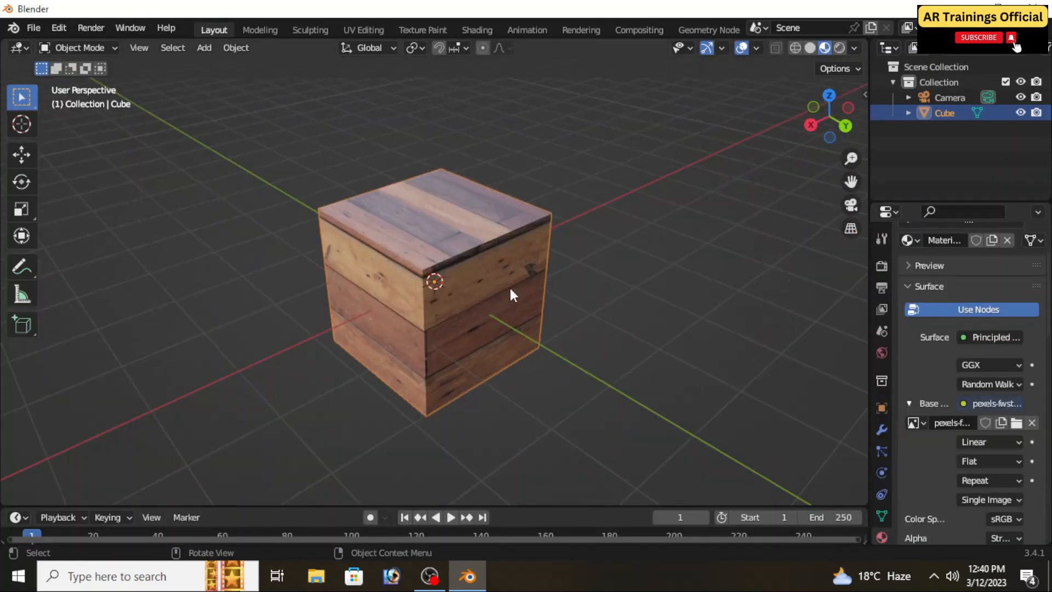
pyautogui.keyDown('shift'); pyautogui.moveTo(567, 346); pyautogui.dragTo(524, 336, button='middle'); pyautogui.keyUp('shift')
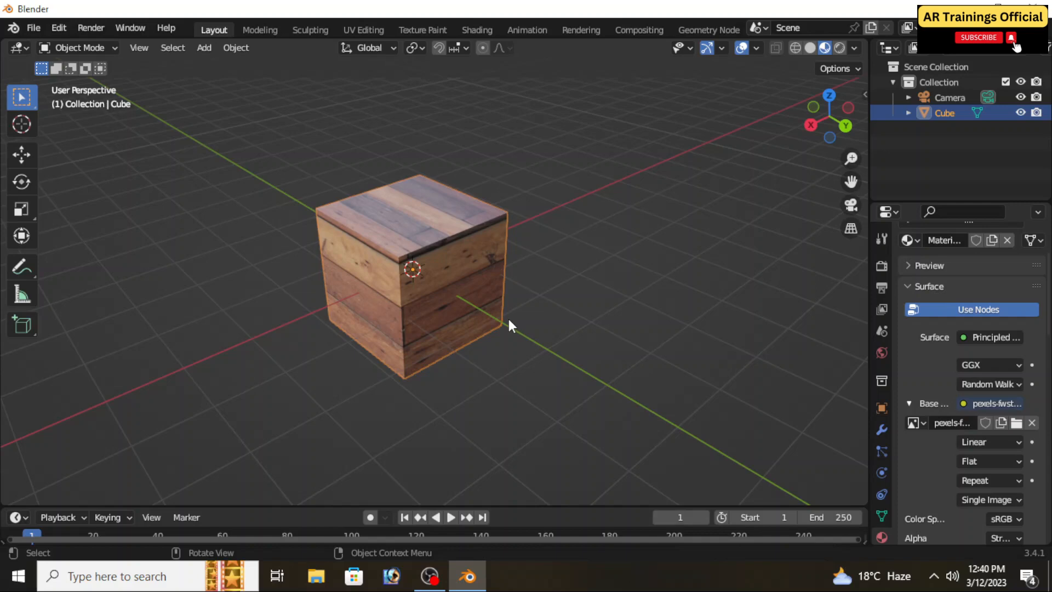
# Step: Add a UV sphere and move it along the Y axis until it sits beside the cube
pyautogui.hotkey('shift', 'a')
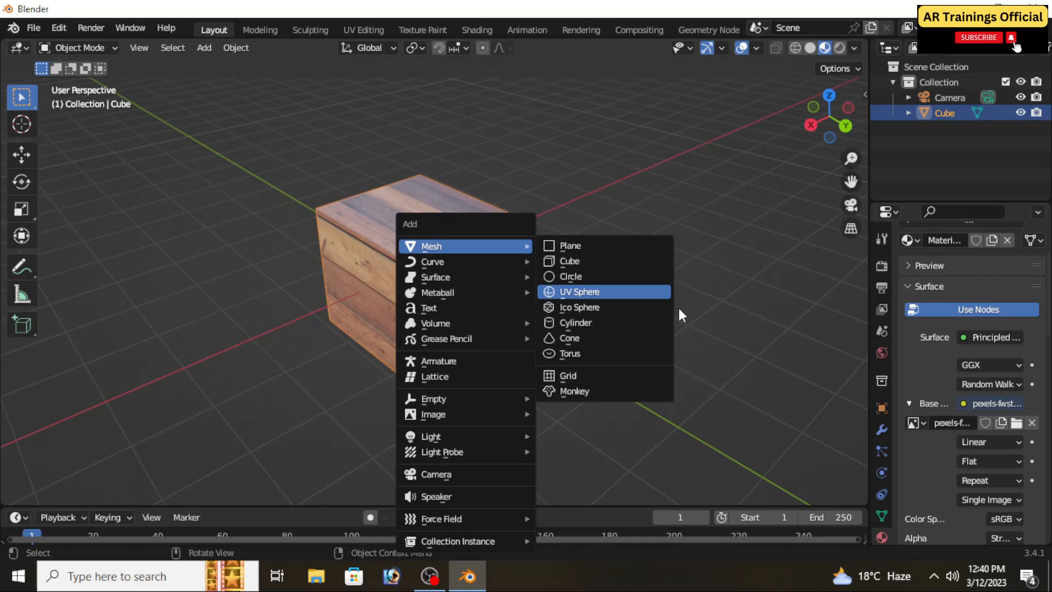
pyautogui.press('Return')
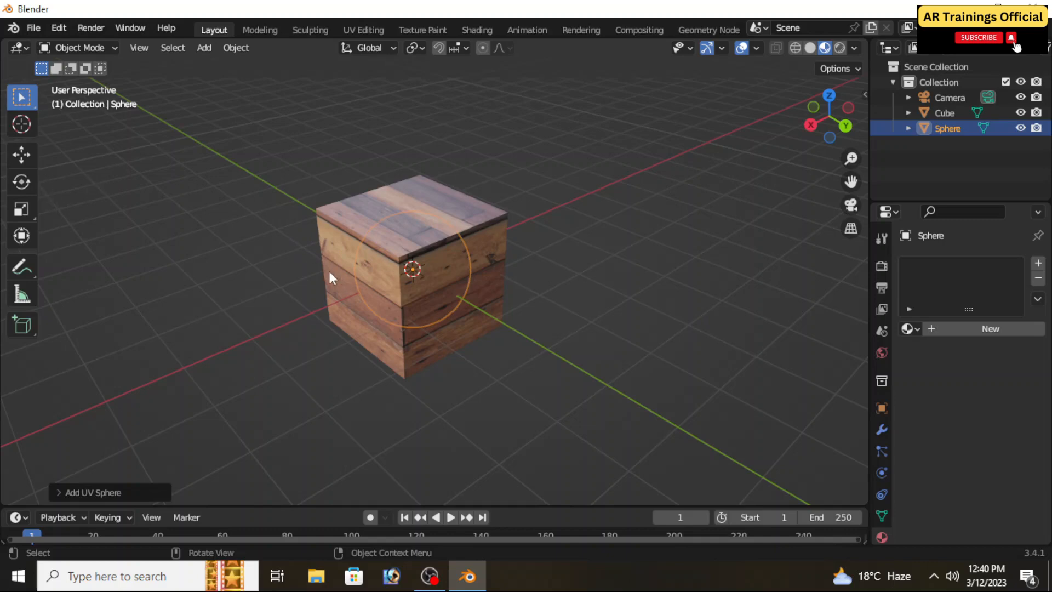
pyautogui.click(22, 162)
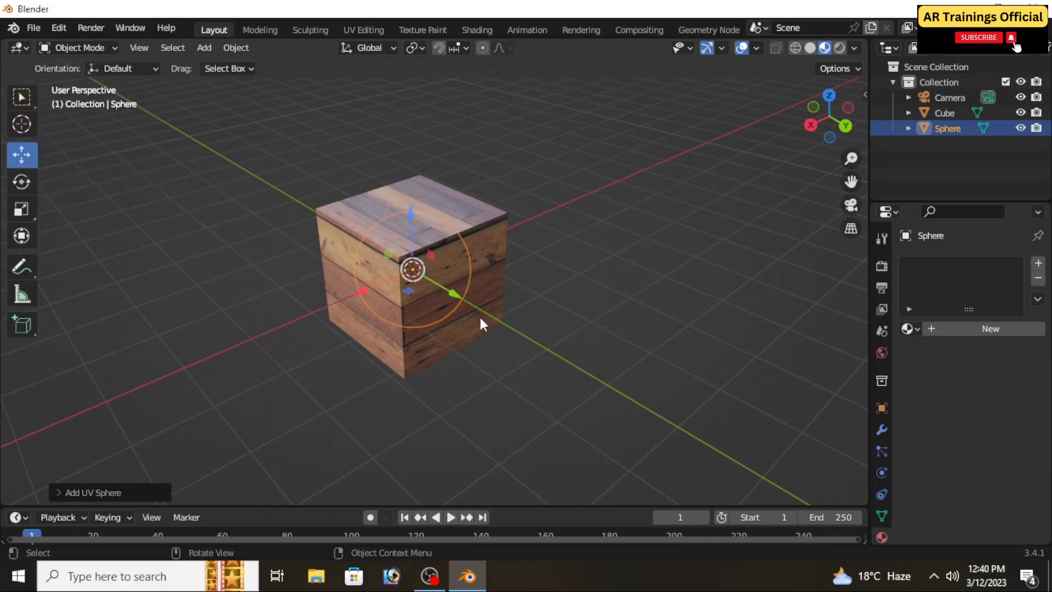
pyautogui.moveTo(436, 284); pyautogui.dragTo(567, 359)
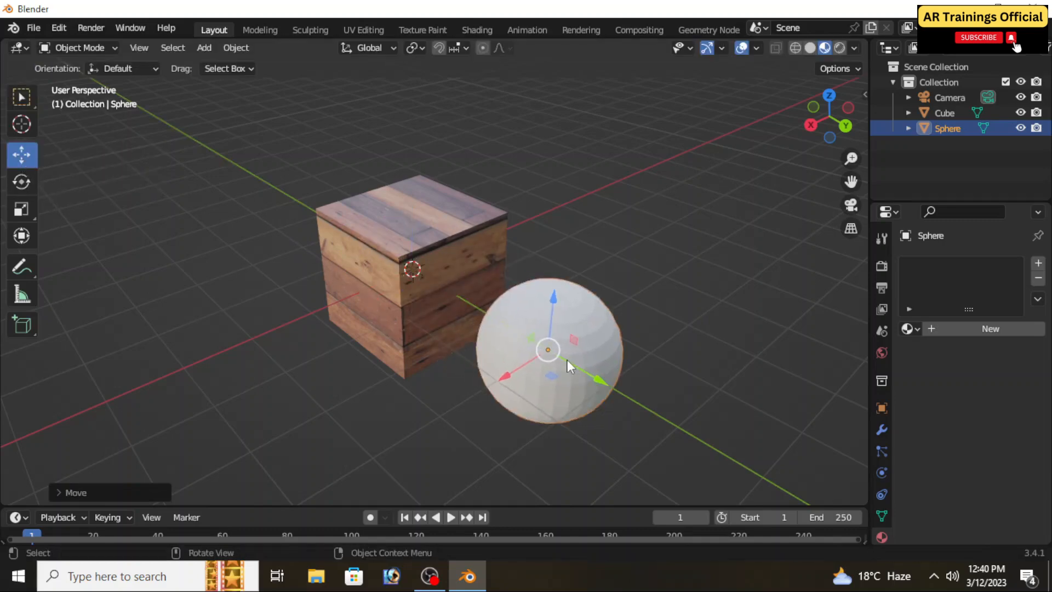
# Step: Apply Shade Smooth to the sphere and give it a new material
pyautogui.rightClick(582, 318)
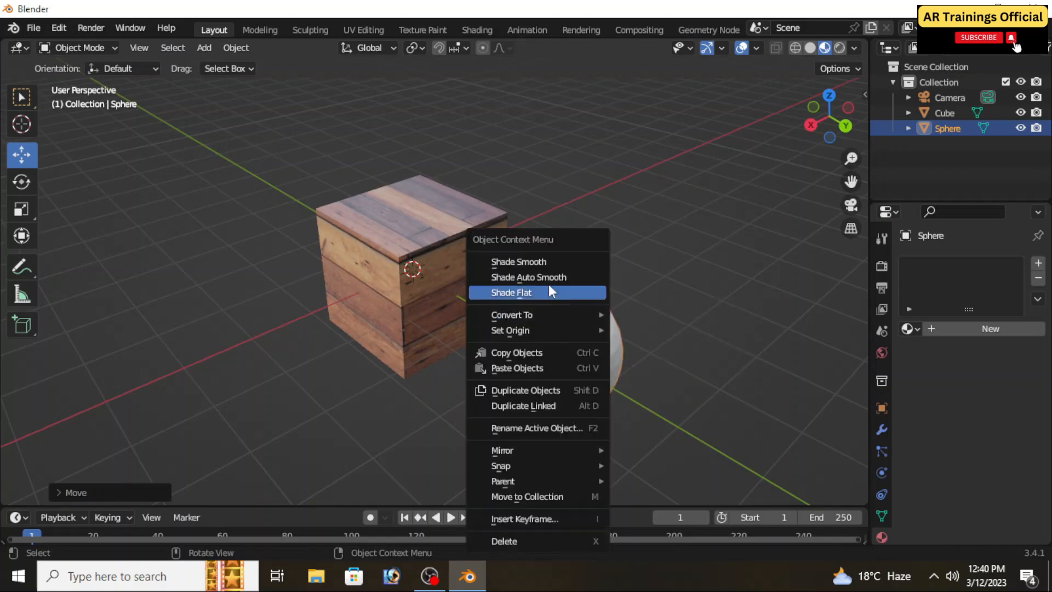
pyautogui.click(530, 266)
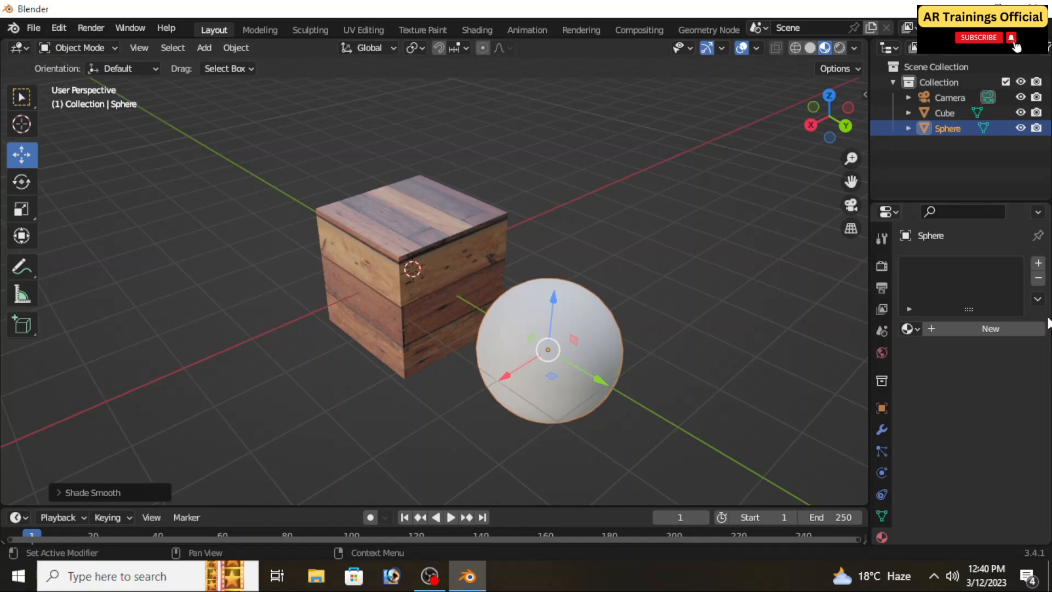
pyautogui.click(1039, 265)
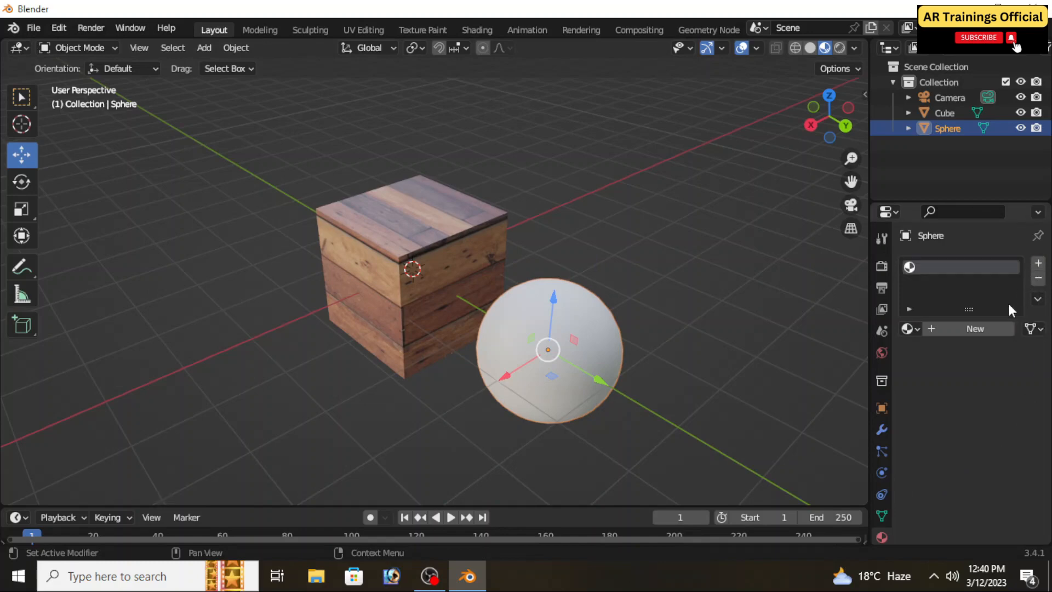
pyautogui.click(992, 328)
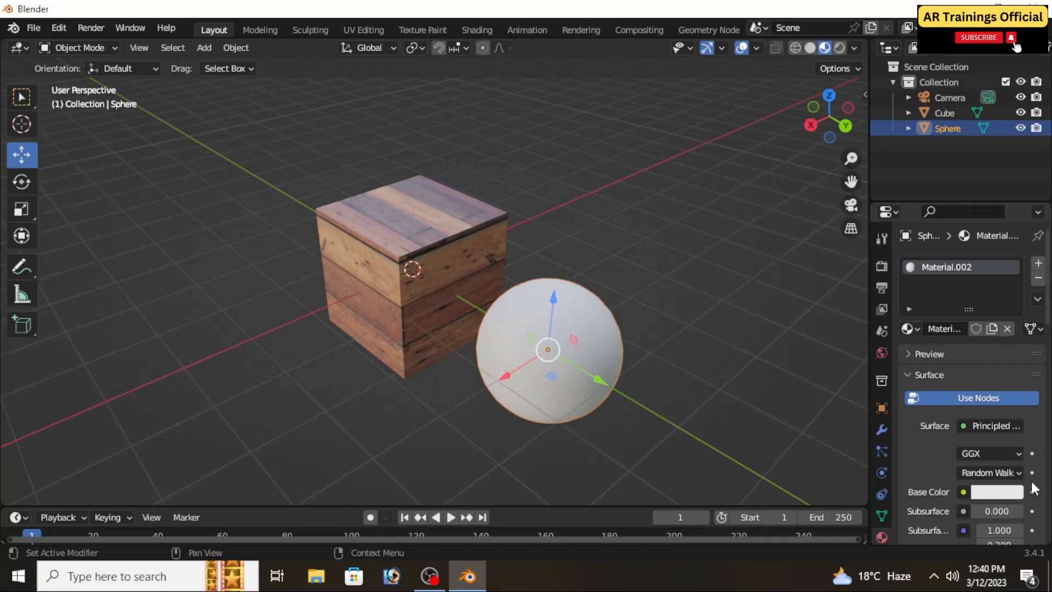
# Step: Set the sphere material's Base Color to Image Texture and load the pexels-scott-webb triangle-pattern image from the Downloads folder
pyautogui.click(963, 492)
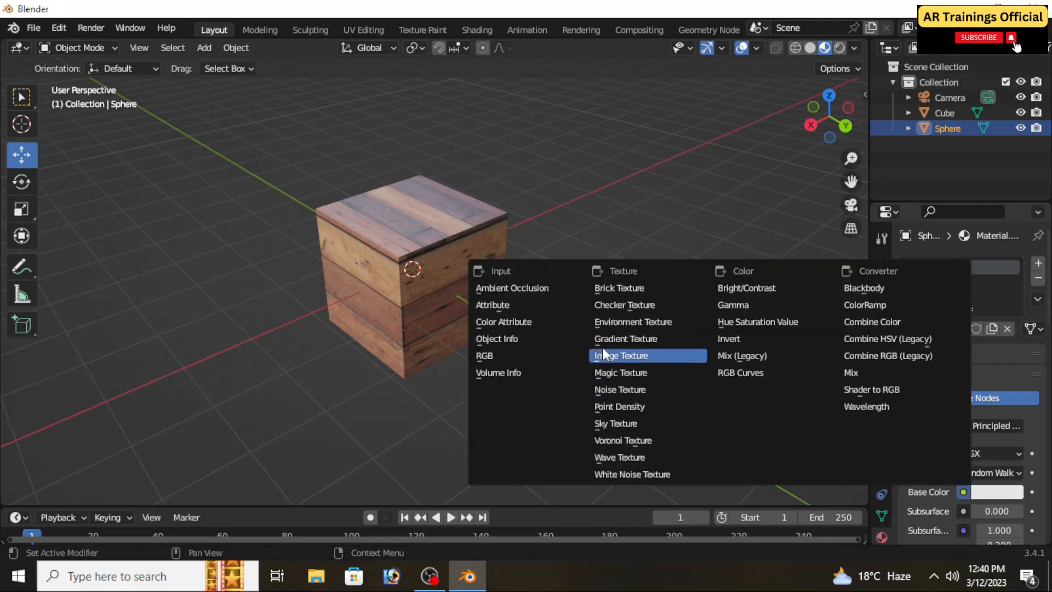
pyautogui.click(631, 357)
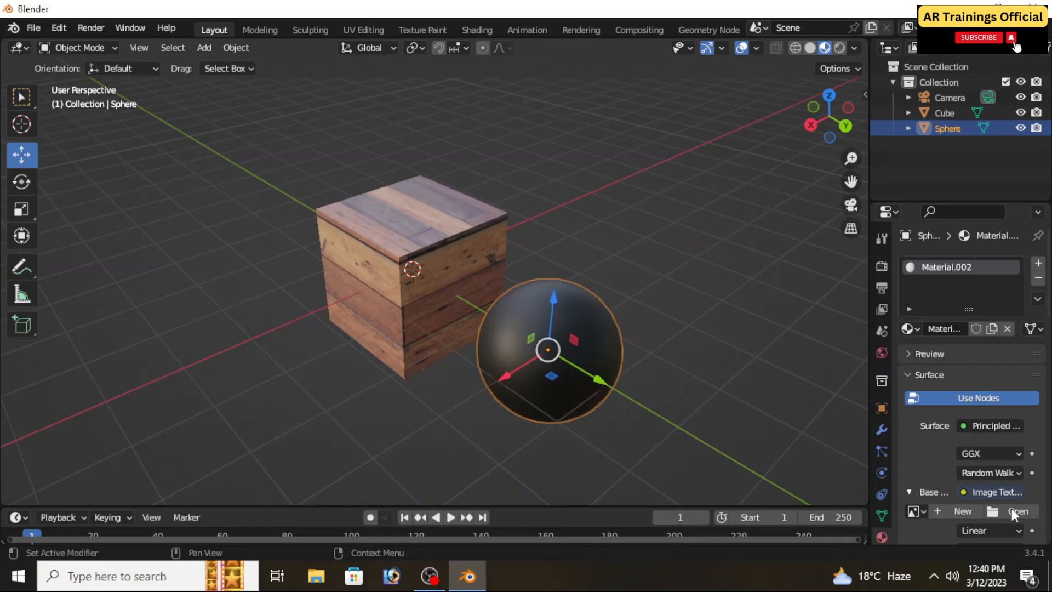
pyautogui.click(1012, 511)
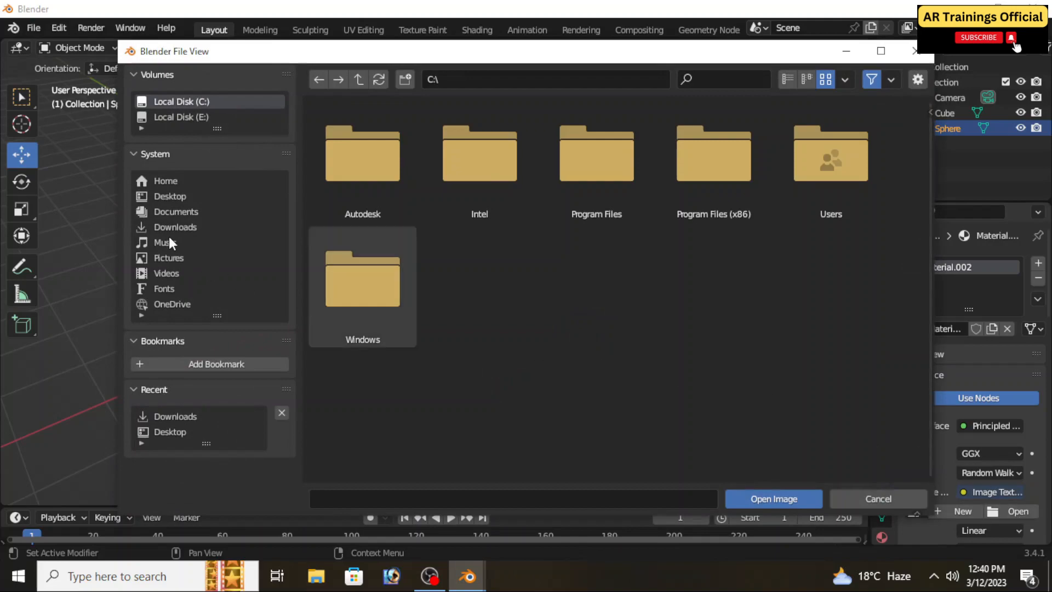
pyautogui.click(169, 241)
pyautogui.click(171, 227)
pyautogui.scroll(-3, 638, 287)
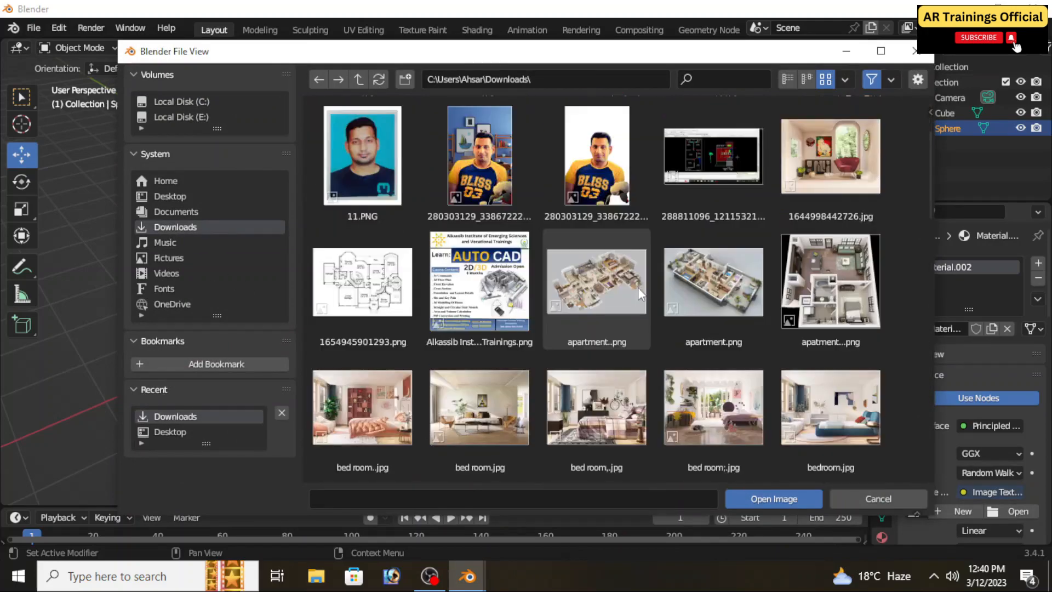
pyautogui.scroll(-15, 641, 301)
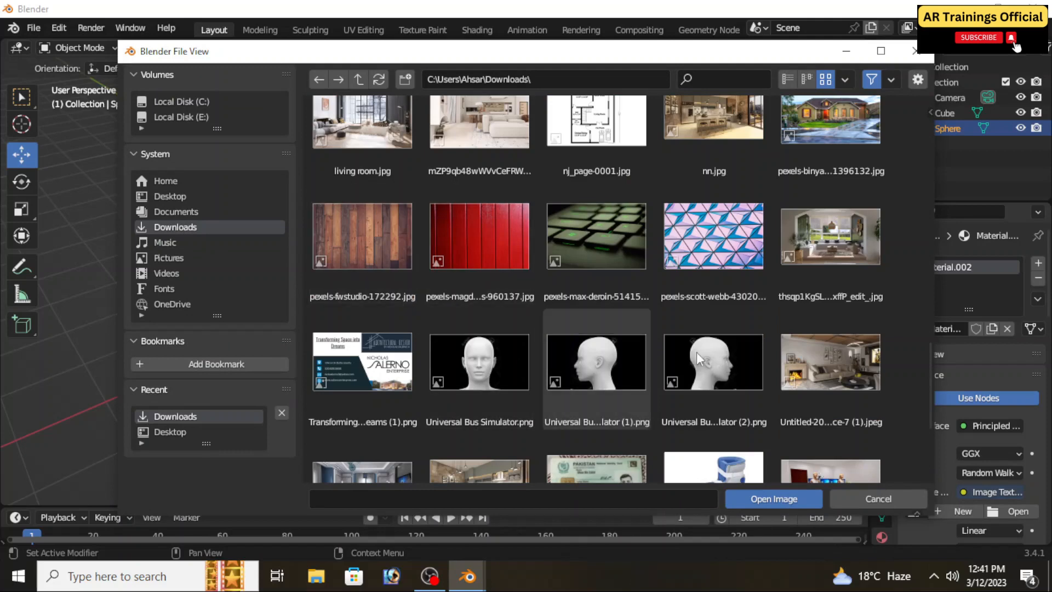
pyautogui.click(714, 237)
pyautogui.click(784, 498)
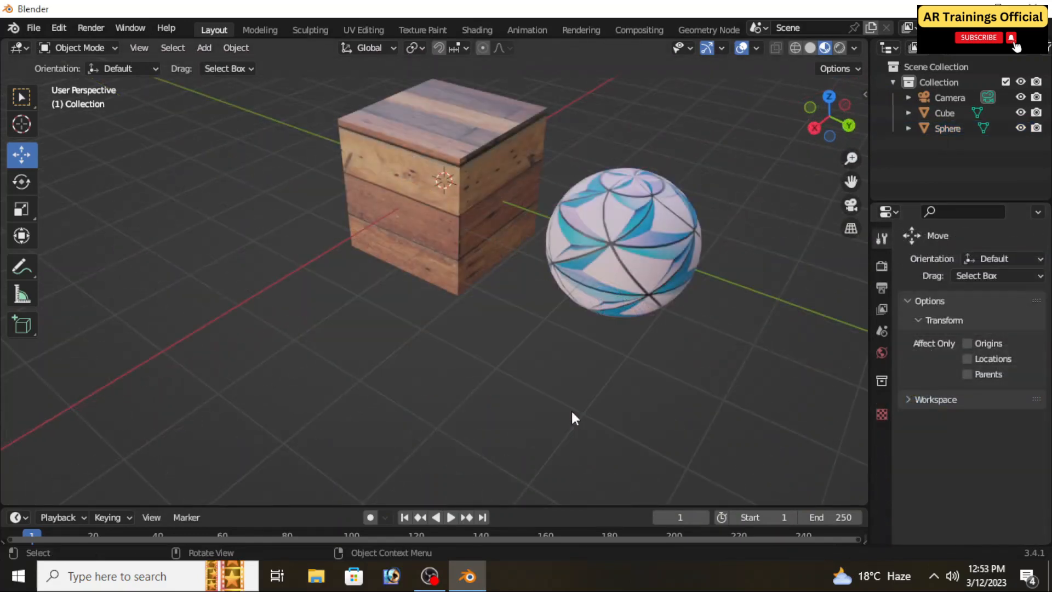
# Step: Add a mesh plane and move it out of the cube to the open floor area in front
pyautogui.hotkey('shift', 'a')
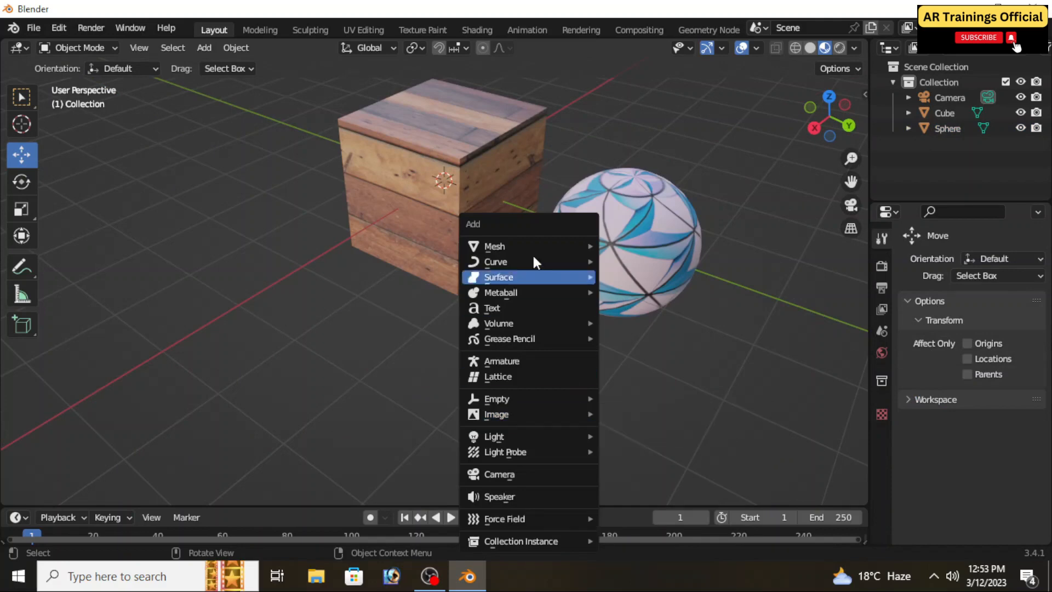
pyautogui.moveTo(528, 242)
pyautogui.click(632, 247)
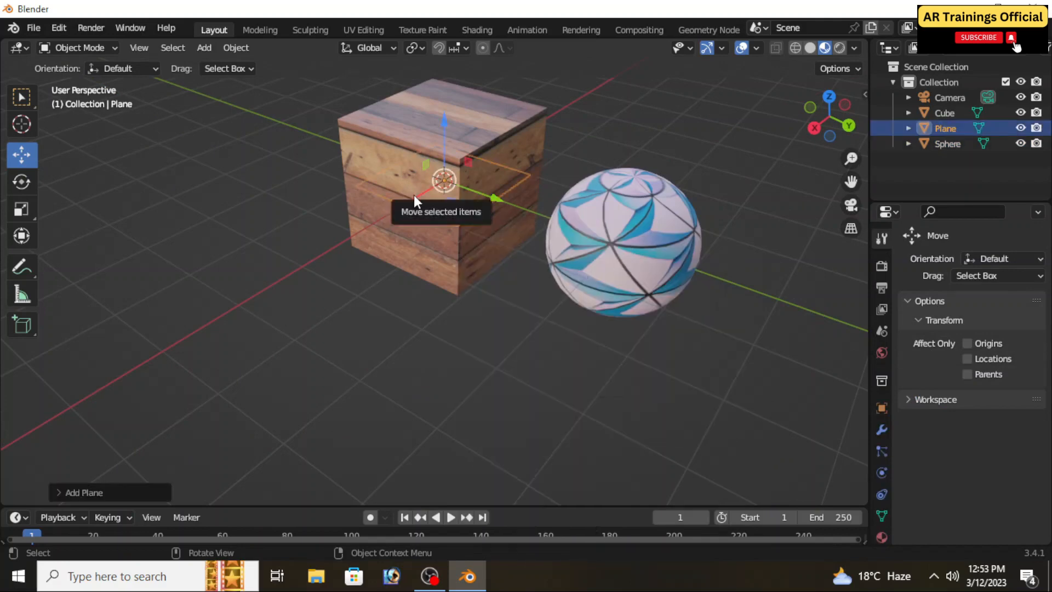
pyautogui.moveTo(413, 195); pyautogui.dragTo(431, 378)
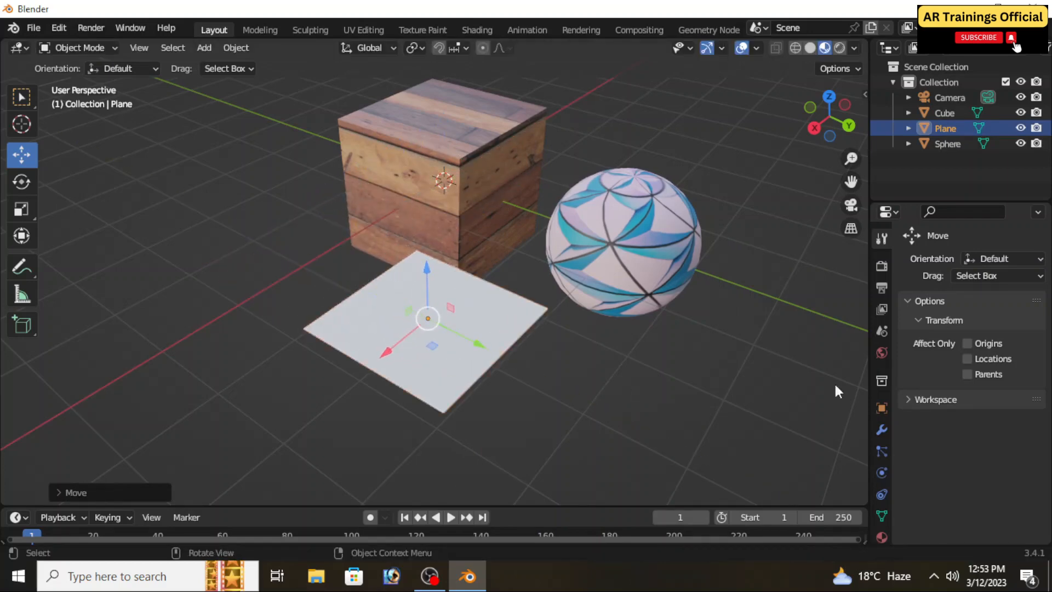
# Step: Add a material slot to the plane and create a new material in it
pyautogui.click(883, 537)
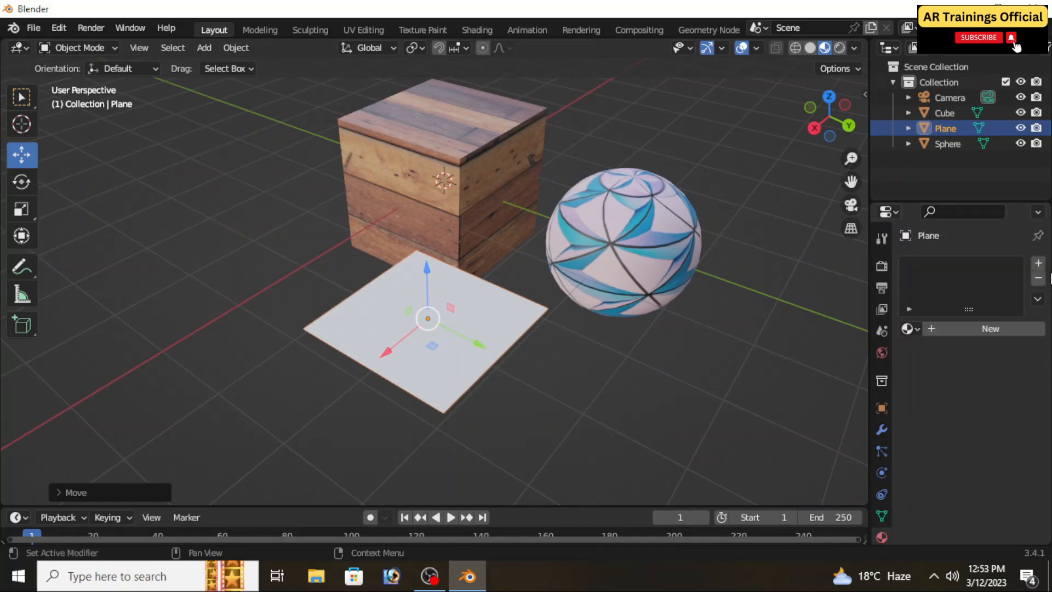
pyautogui.click(1038, 264)
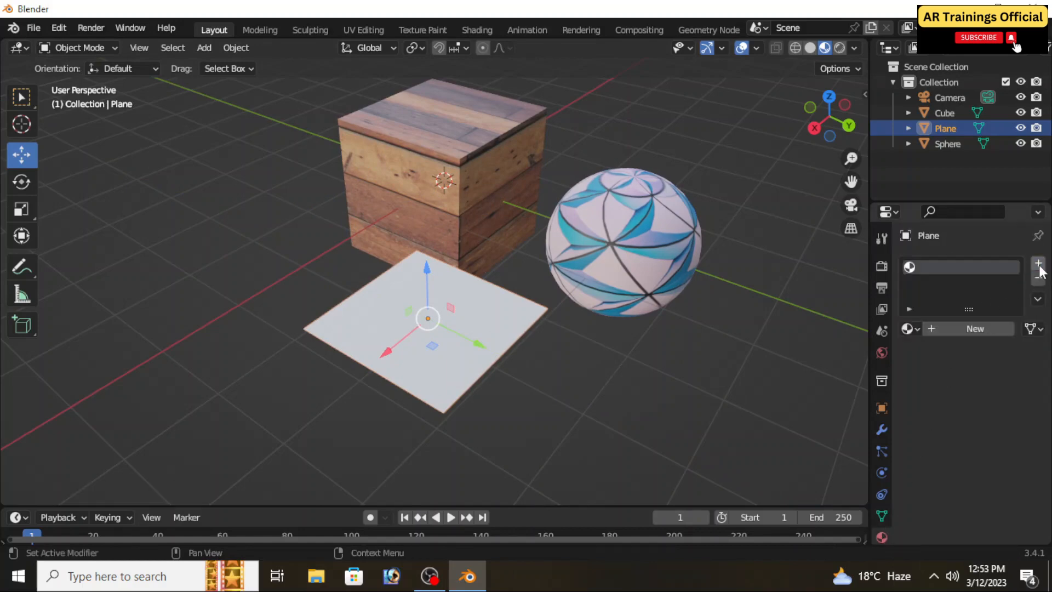
pyautogui.click(974, 328)
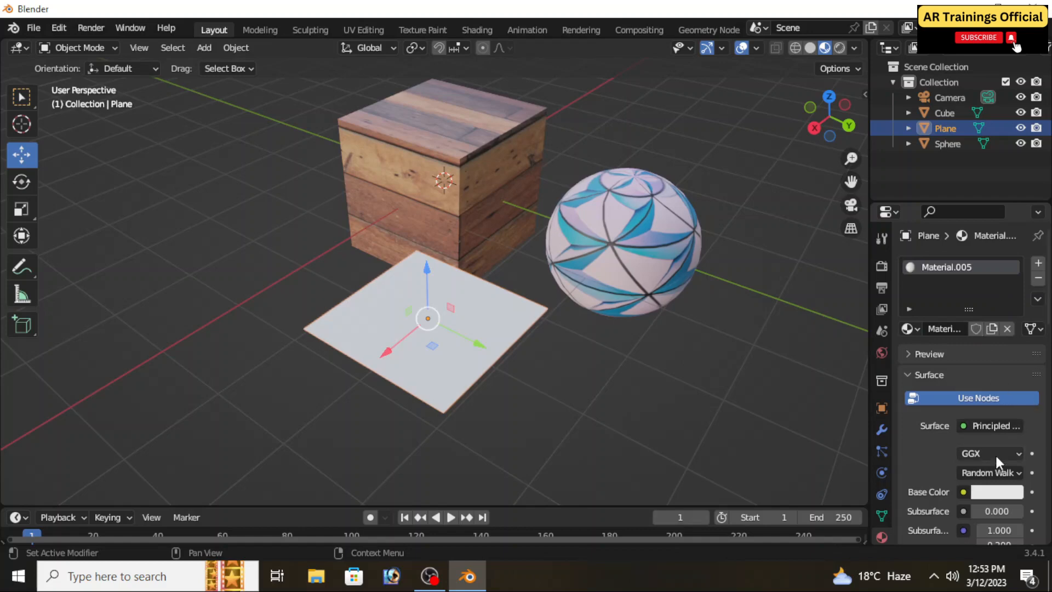
# Step: Set the plane material's Base Color to Image Texture and load the red wooden-plank pexels image (960137) from the Downloads folder
pyautogui.click(964, 492)
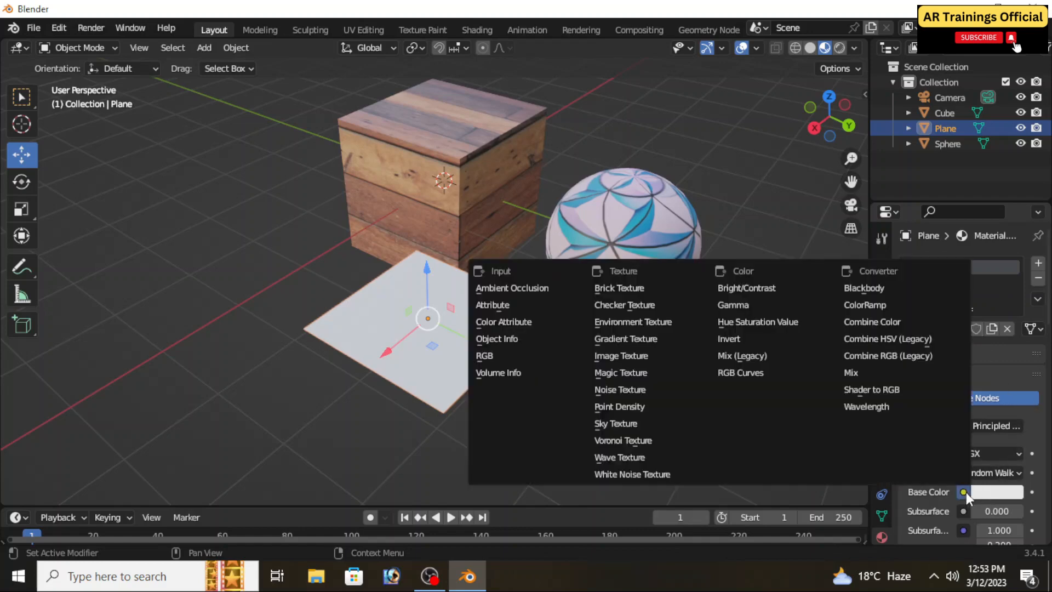
pyautogui.click(623, 353)
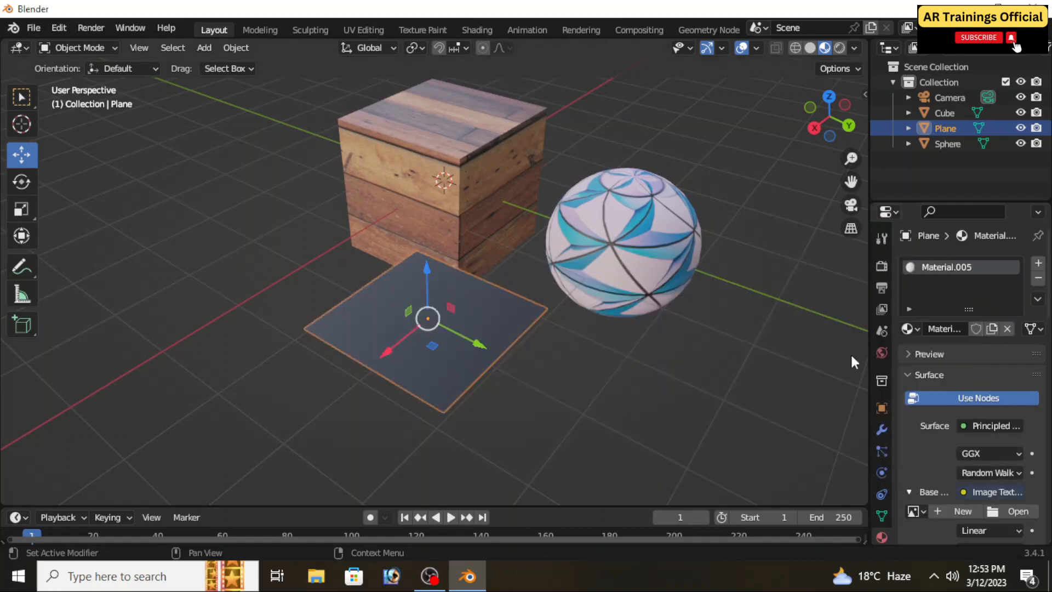
pyautogui.click(1014, 511)
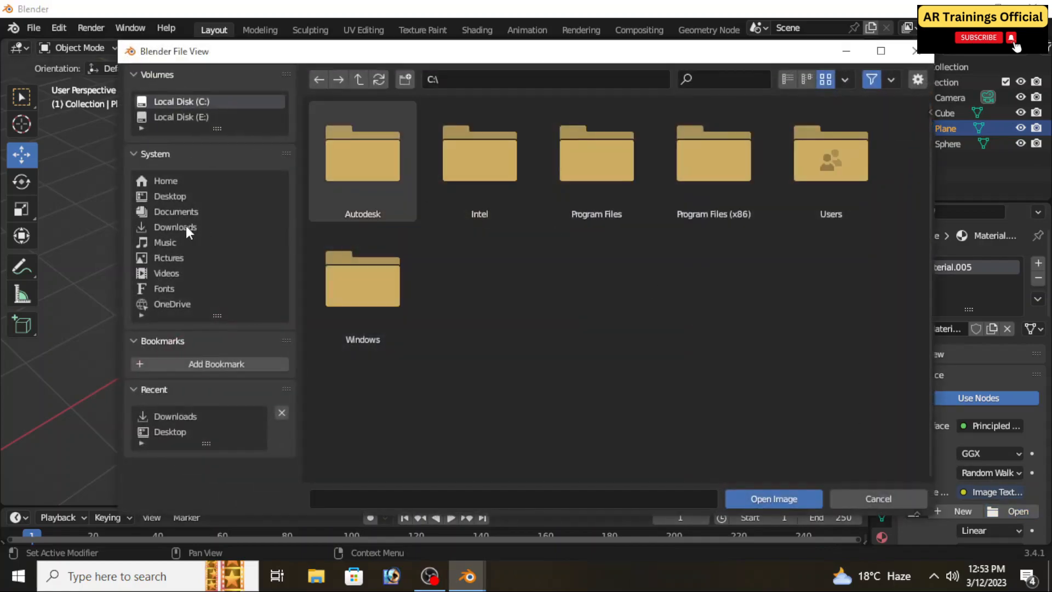
pyautogui.click(186, 226)
pyautogui.scroll(-10, 677, 346)
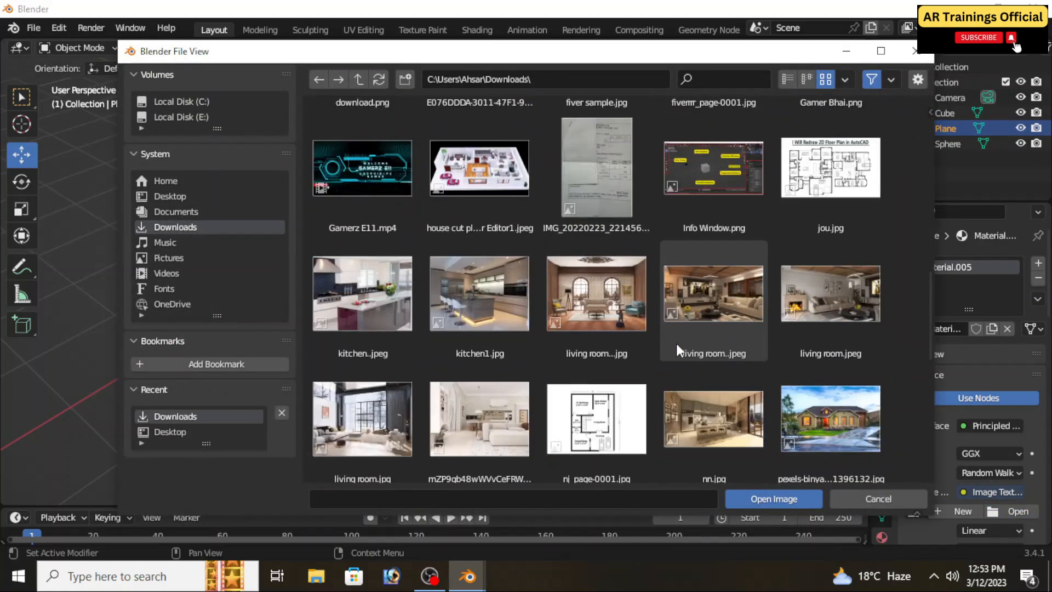
pyautogui.scroll(-5, 677, 343)
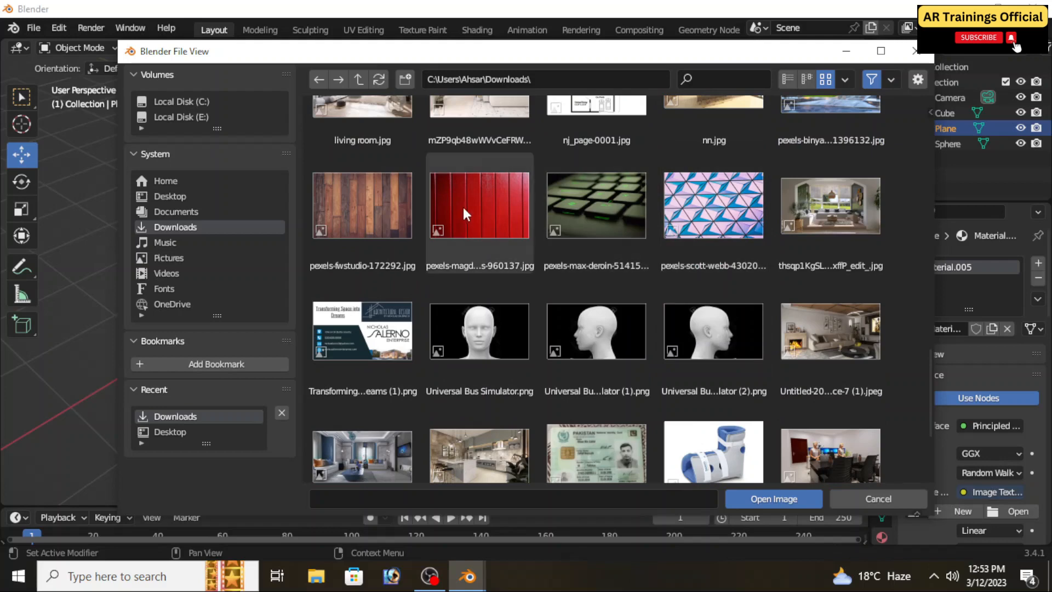
pyautogui.click(482, 211)
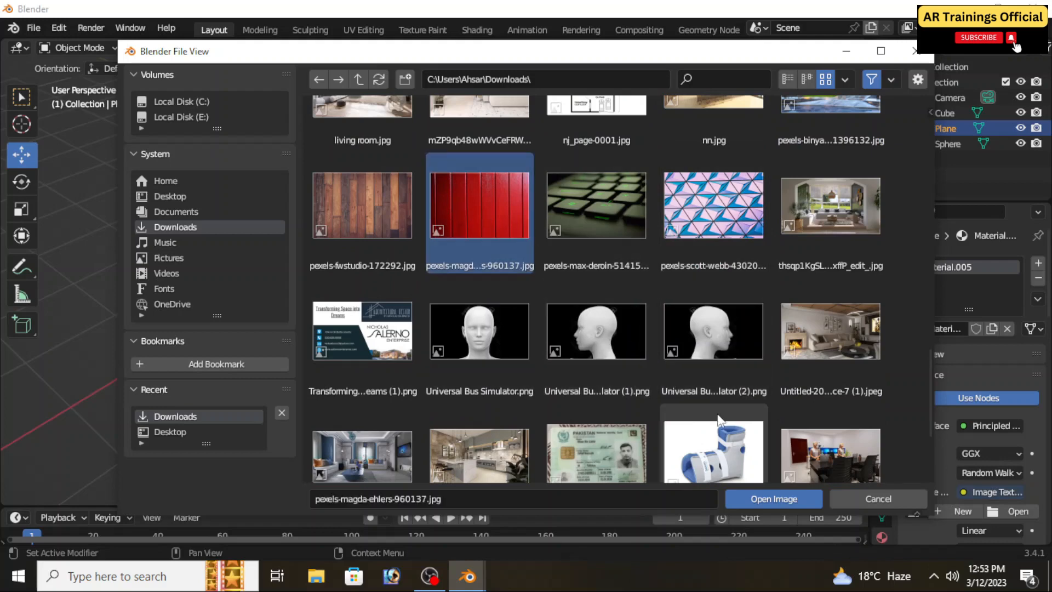
pyautogui.click(780, 498)
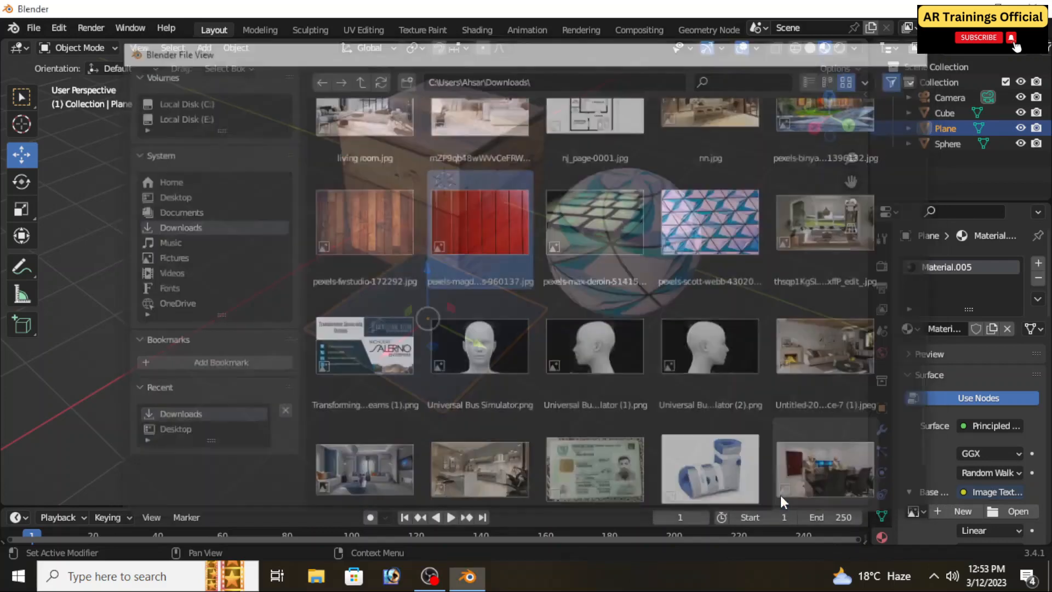
# Step: Examine the red plank texture on the plane alongside the textured cube and sphere, up close and from different angles
pyautogui.scroll(3, 473, 379)
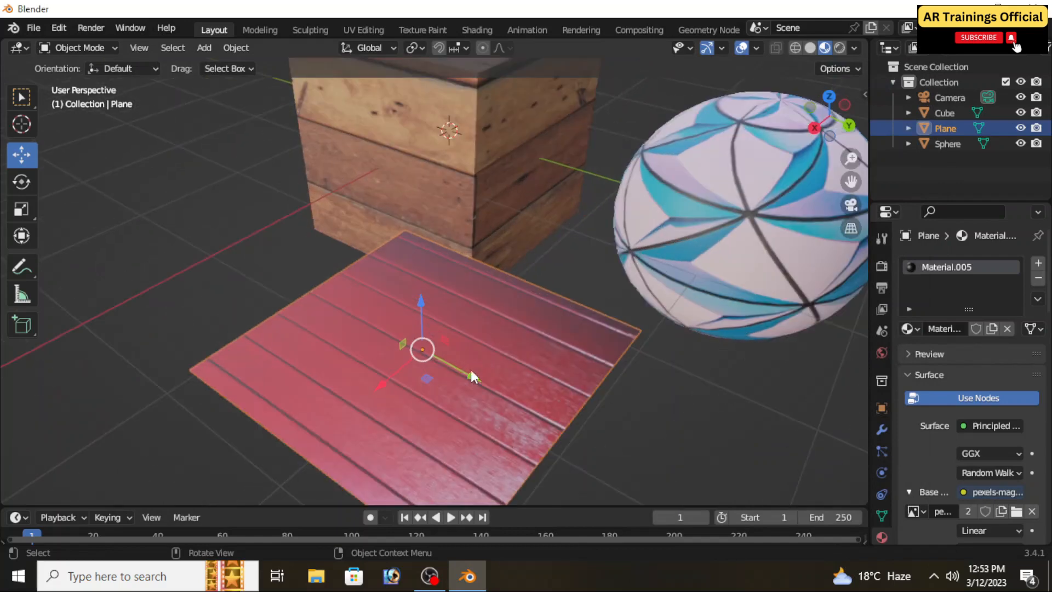
pyautogui.moveTo(571, 380); pyautogui.dragTo(557, 320, button='middle')
pyautogui.scroll(-3, 534, 351)
pyautogui.moveTo(536, 354); pyautogui.dragTo(591, 419, button='middle')
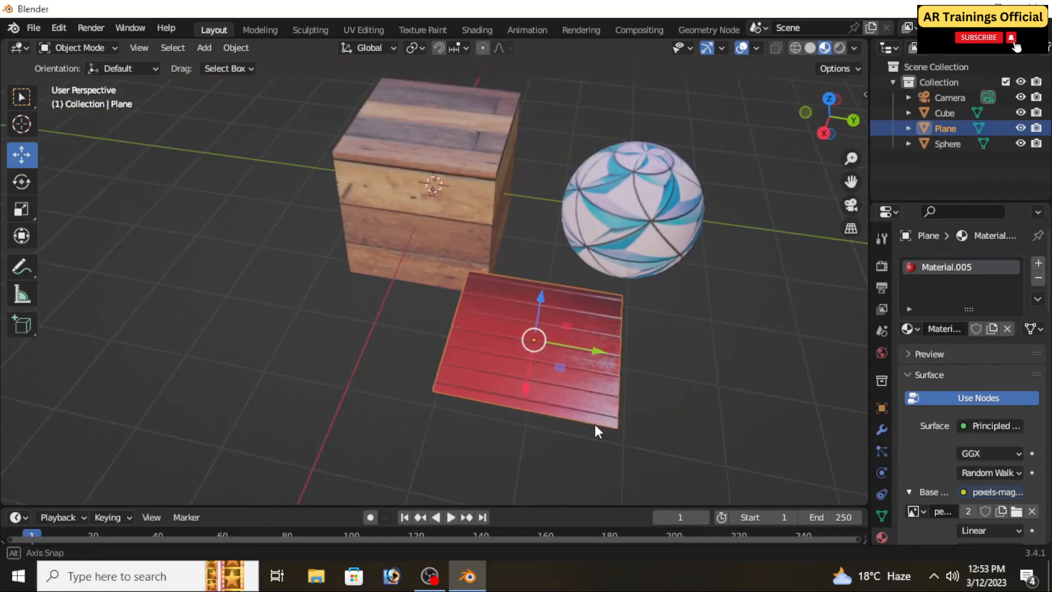
pyautogui.scroll(4, 596, 422)
pyautogui.scroll(-1, 591, 379)
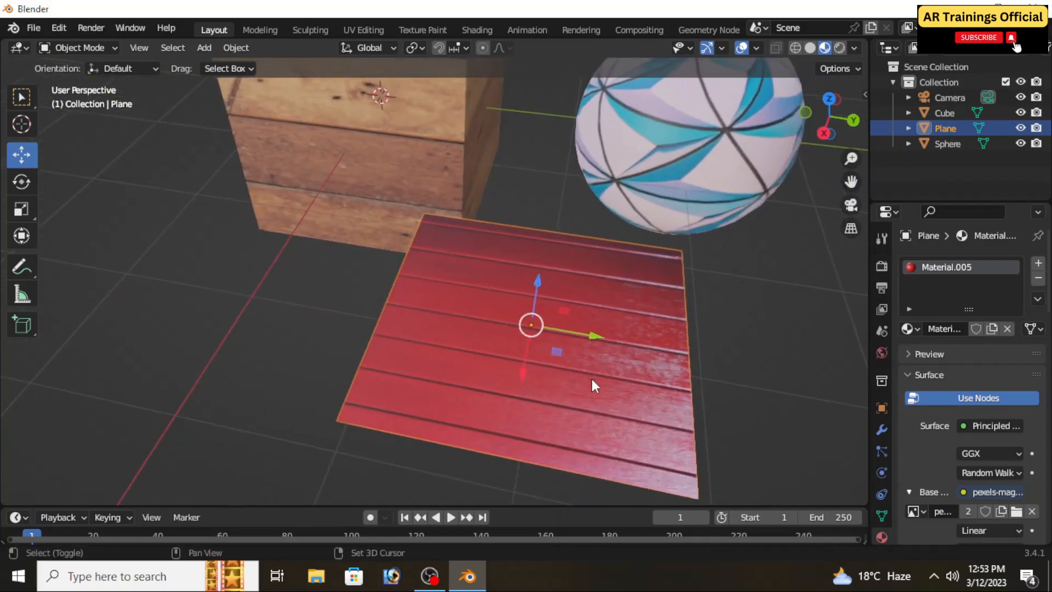
pyautogui.scroll(-1, 603, 370)
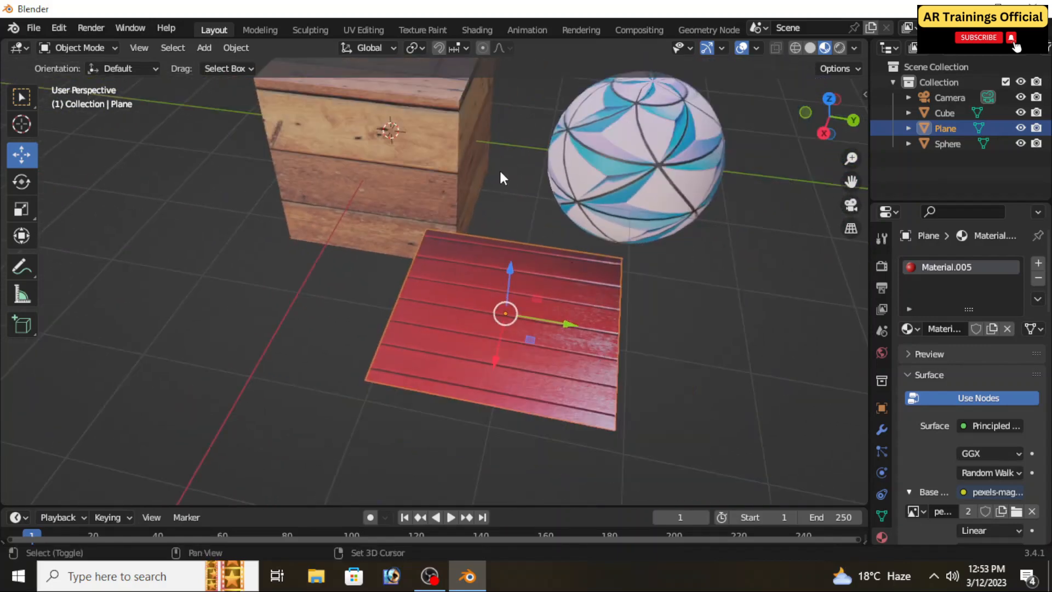
pyautogui.moveTo(499, 168); pyautogui.dragTo(524, 255, button='middle')
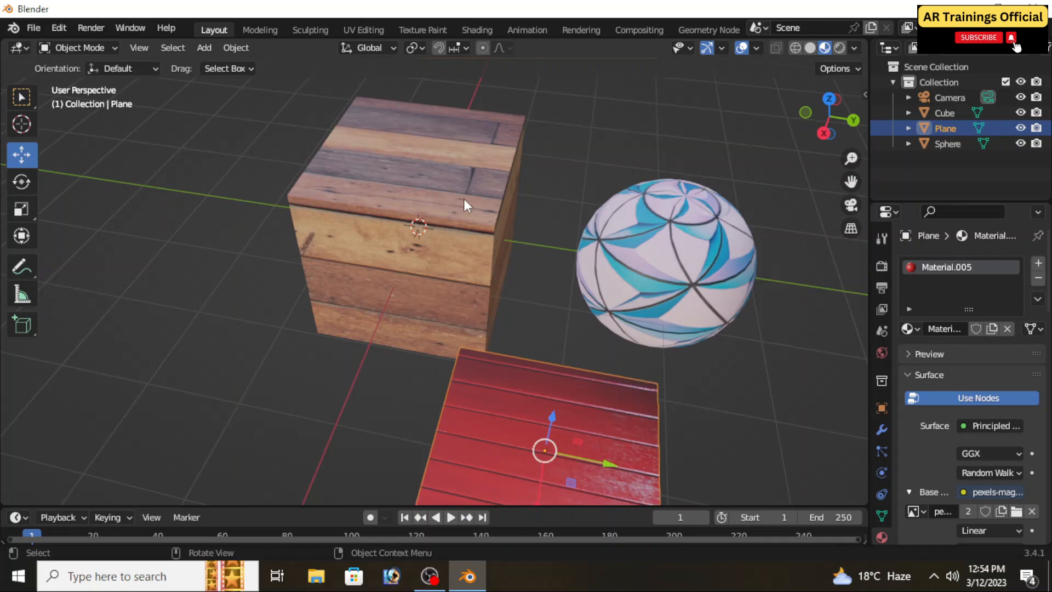
# Step: Enter Edit Mode on the cube, switch to face selection and select its top face
pyautogui.click(415, 189)
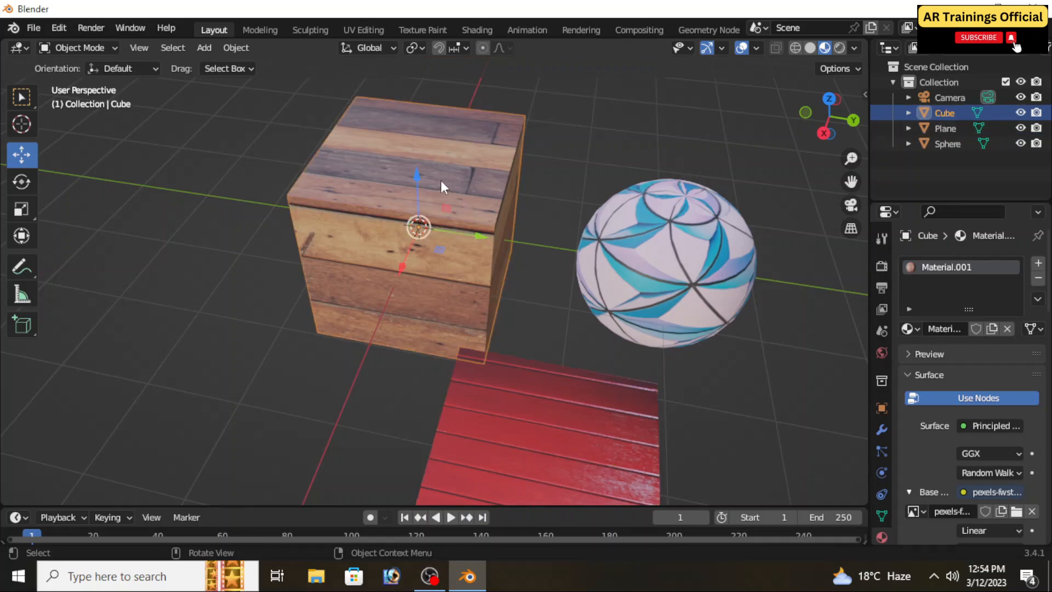
pyautogui.moveTo(454, 206); pyautogui.dragTo(429, 182, button='middle')
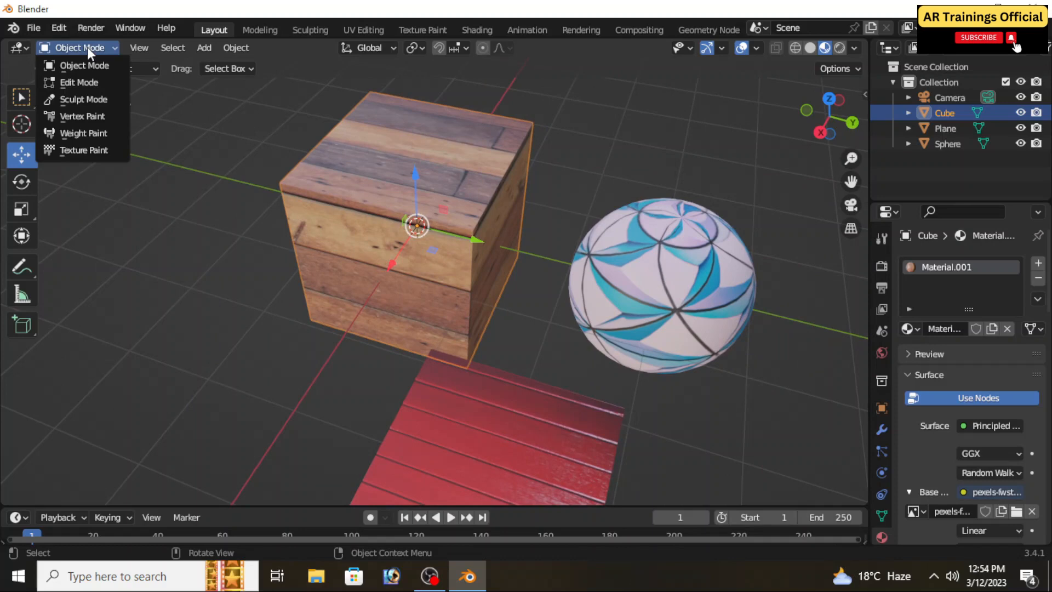
pyautogui.click(77, 83)
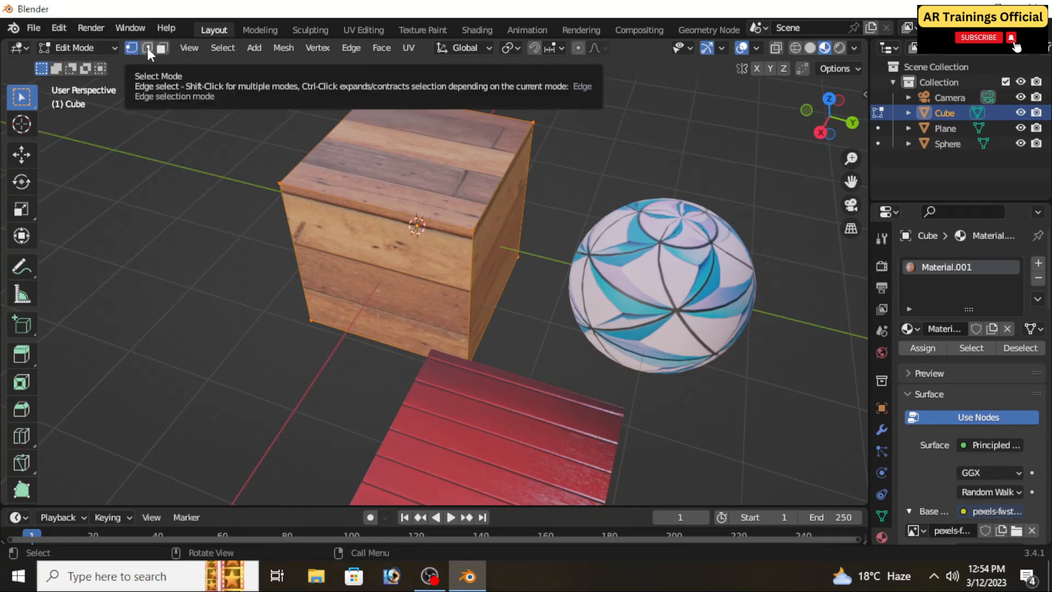
pyautogui.click(163, 48)
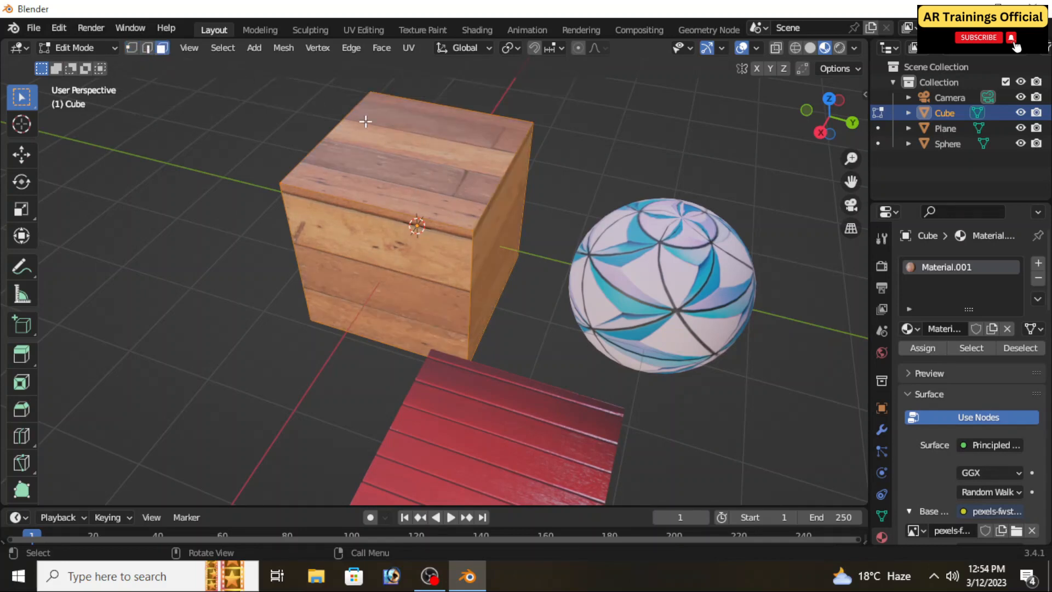
pyautogui.click(412, 146)
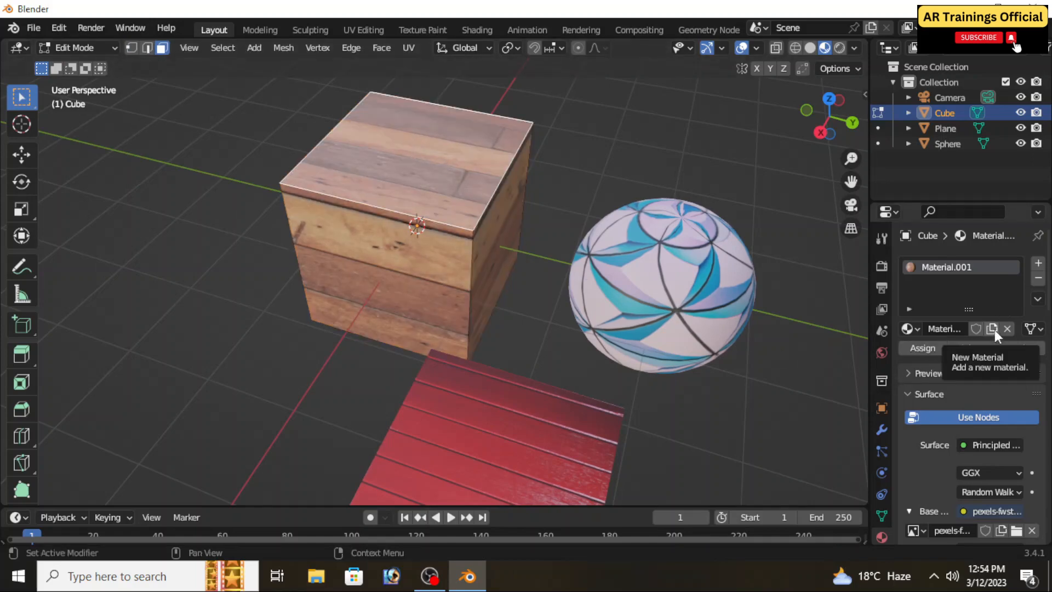
# Step: Add a second material slot with a new material to the cube and set its Base Color to Image Texture
pyautogui.click(1038, 265)
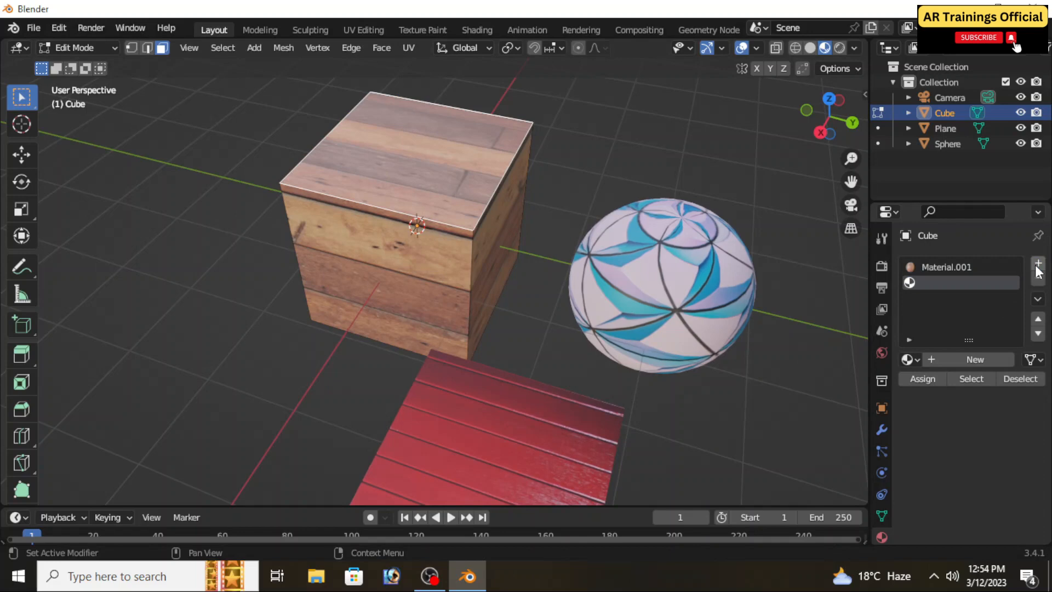
pyautogui.click(966, 357)
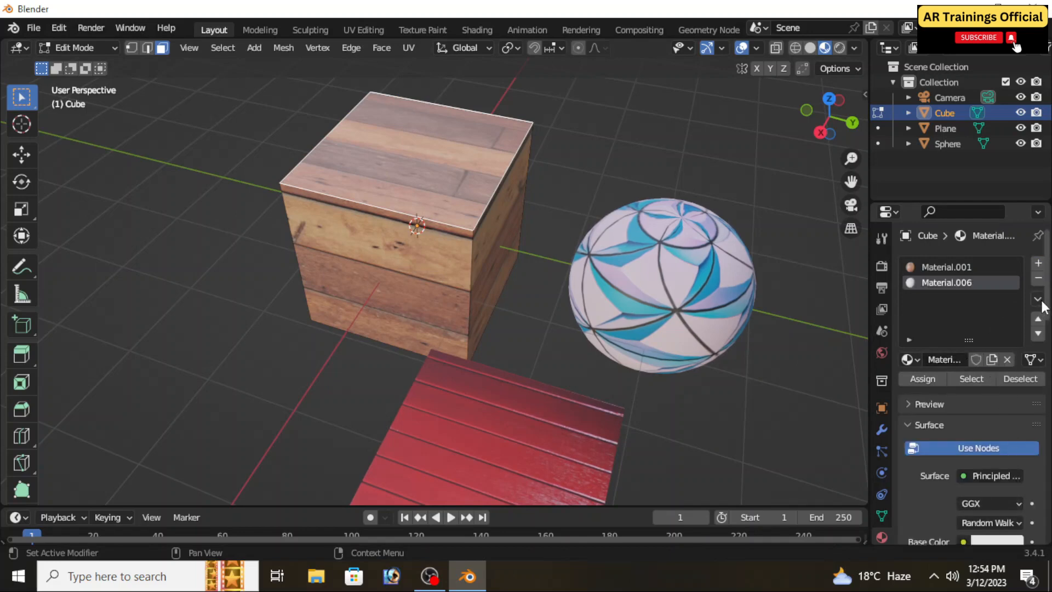
pyautogui.scroll(-3, 1048, 311)
pyautogui.click(963, 485)
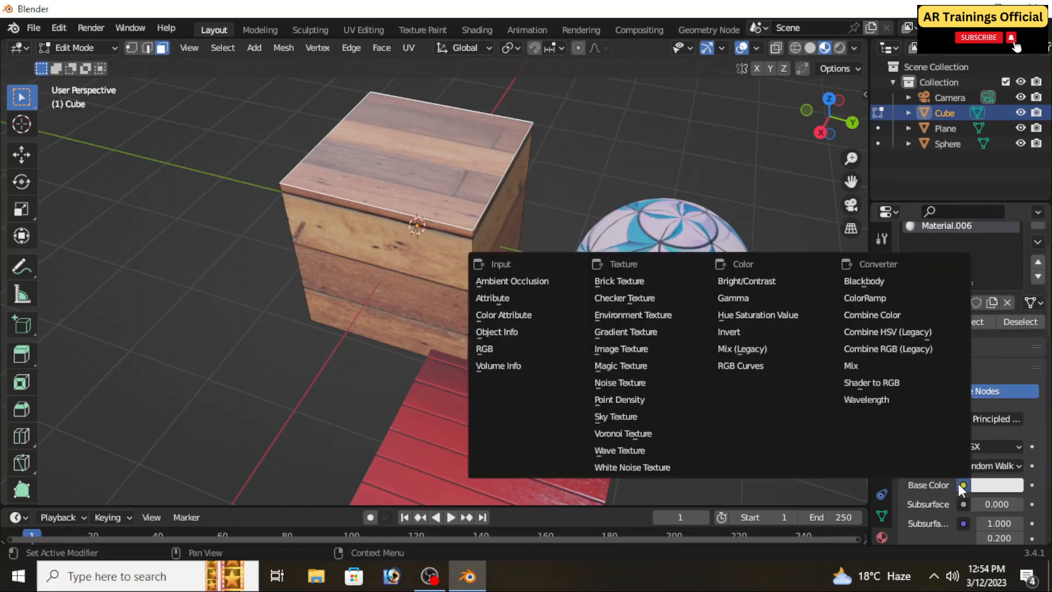
pyautogui.click(630, 350)
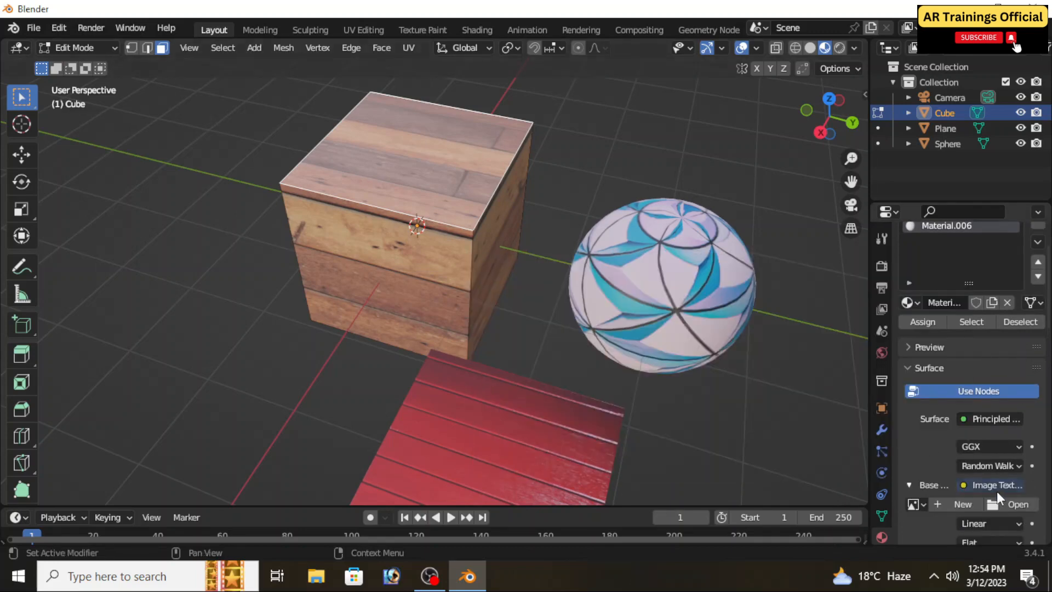
# Step: Load the blue-and-pink triangle-pattern image from the Downloads folder into the cube's second material and assign that material to the top face
pyautogui.click(1018, 504)
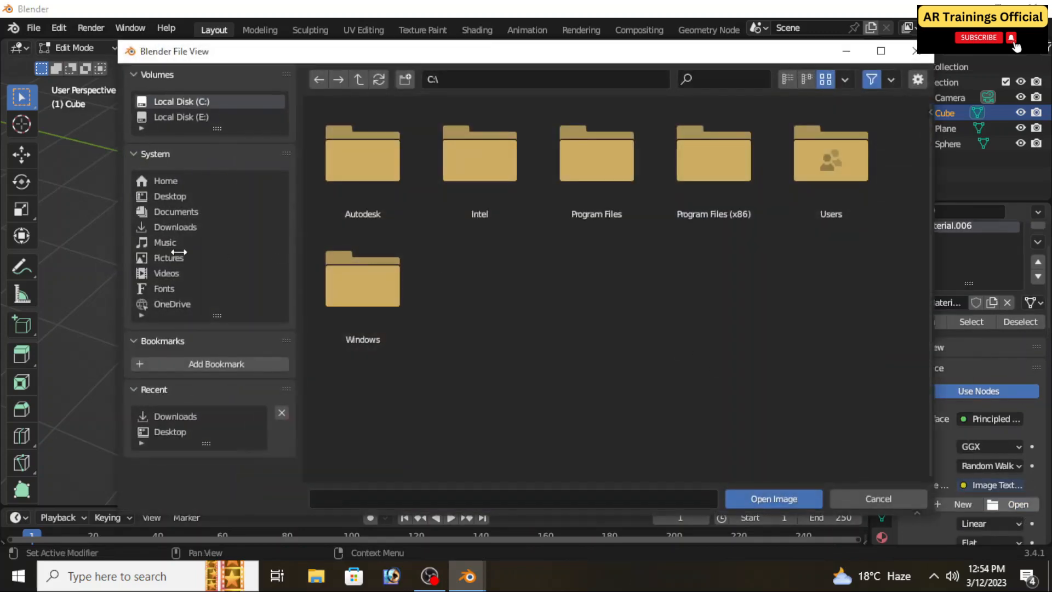
pyautogui.click(197, 227)
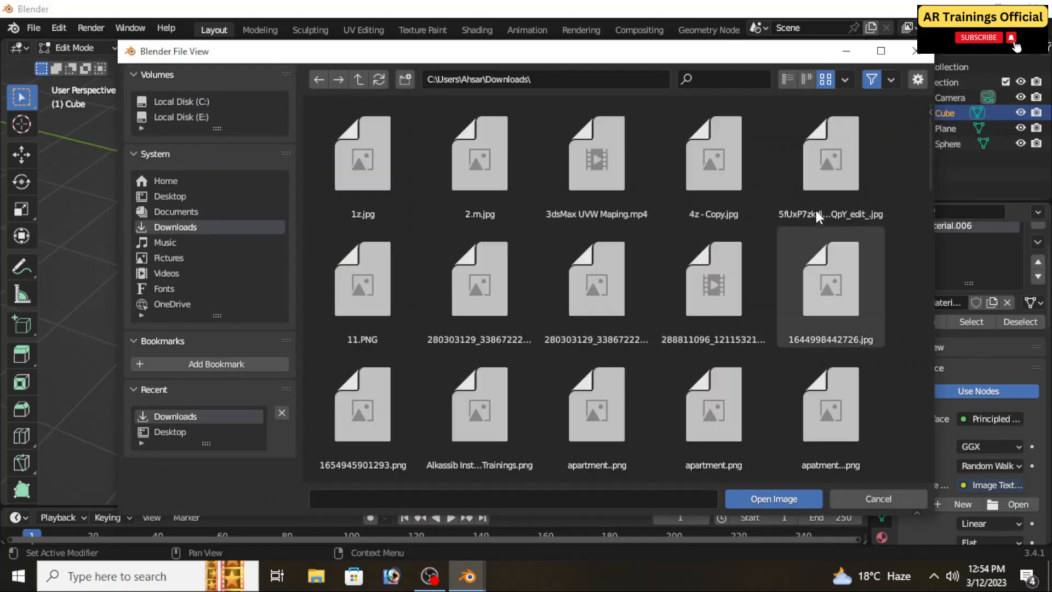
pyautogui.scroll(-15, 423, 241)
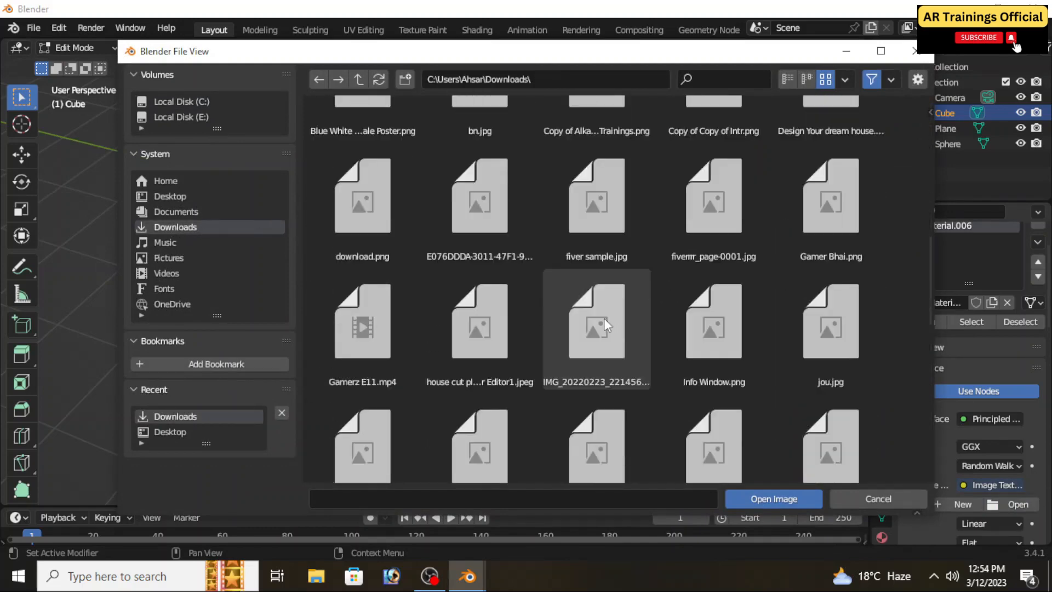
pyautogui.scroll(-6, 617, 338)
pyautogui.click(192, 228)
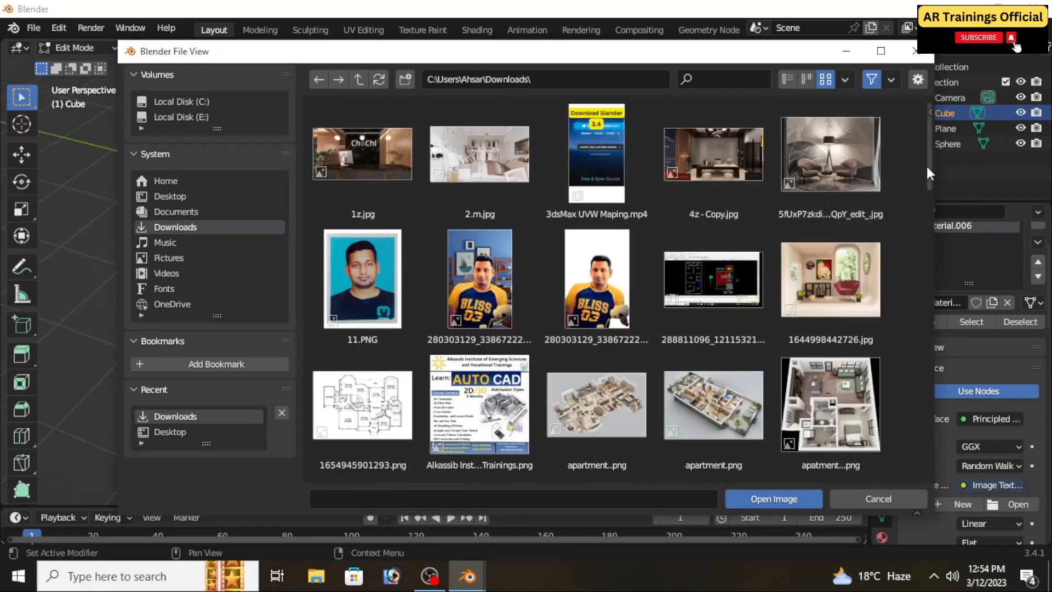
pyautogui.moveTo(924, 179); pyautogui.dragTo(924, 356)
pyautogui.scroll(-7, 833, 291)
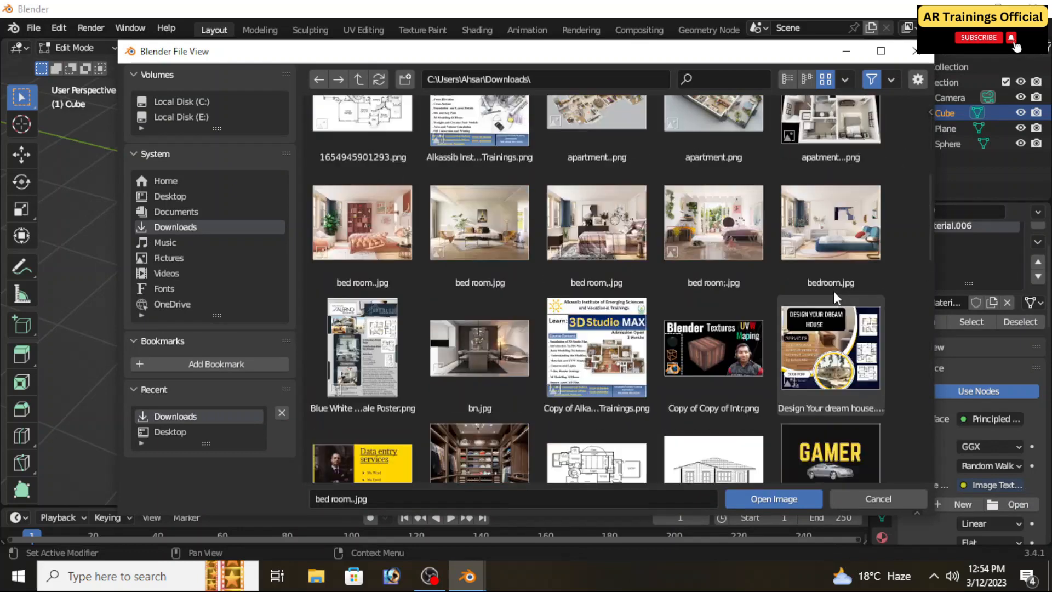
pyautogui.scroll(-8, 822, 332)
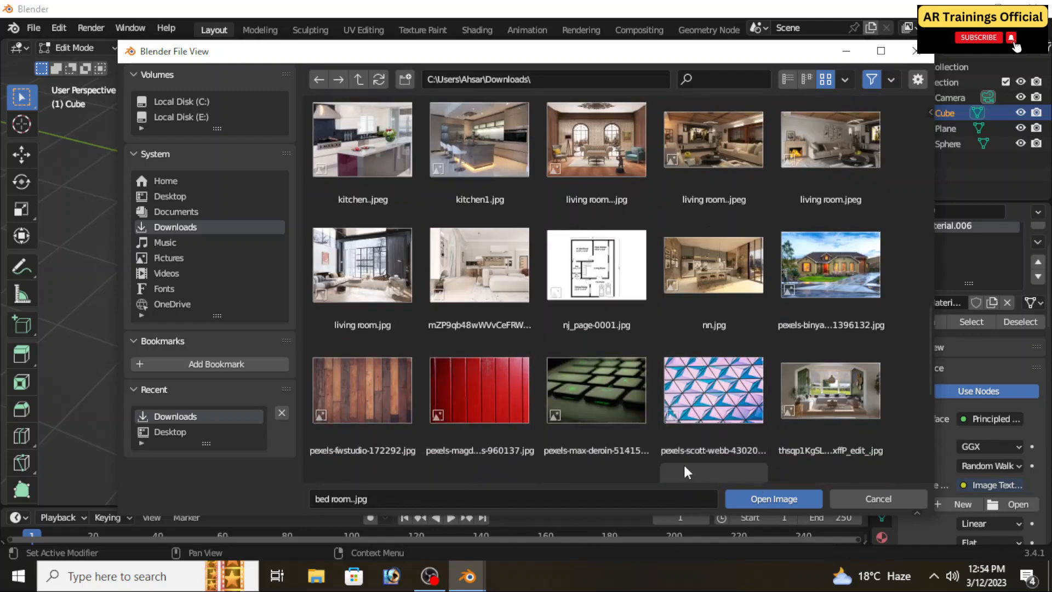
pyautogui.click(710, 386)
pyautogui.click(791, 503)
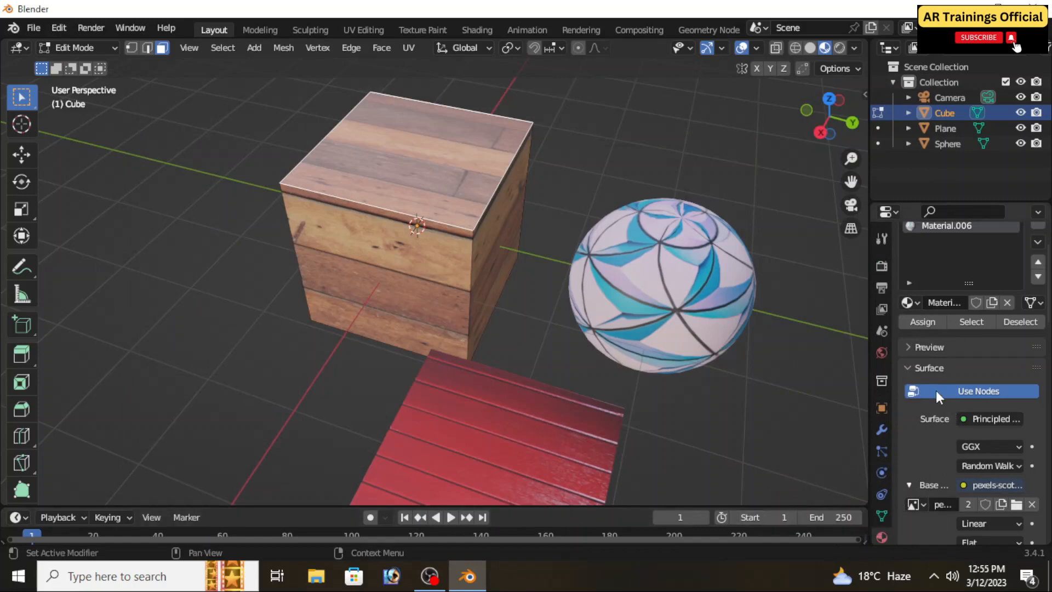
pyautogui.click(925, 323)
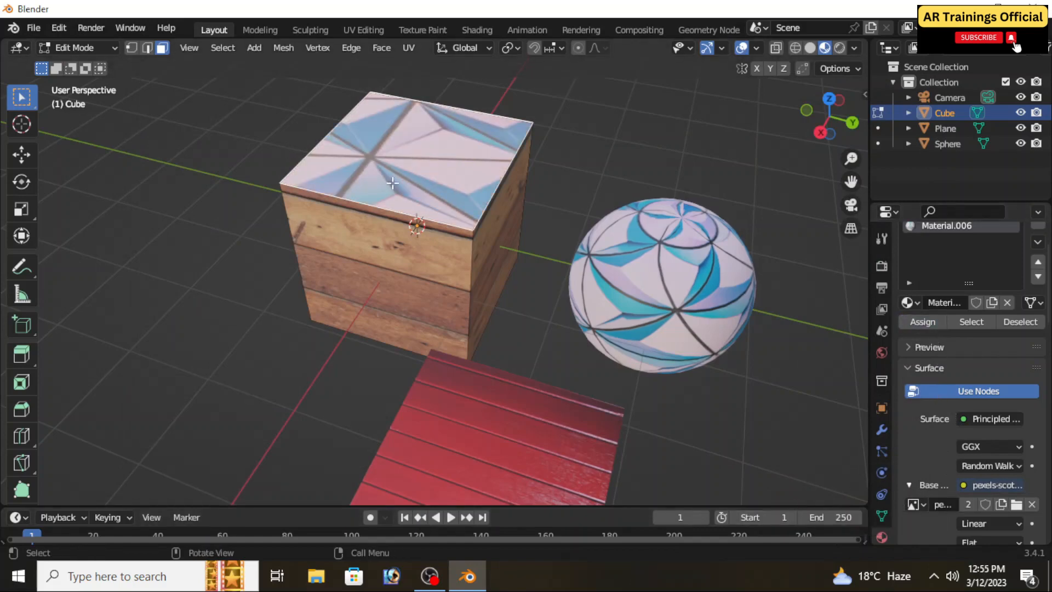
# Step: Deselect the cube's top face, return to Object Mode and select the red plank plane
pyautogui.moveTo(495, 265); pyautogui.dragTo(491, 308, button='middle')
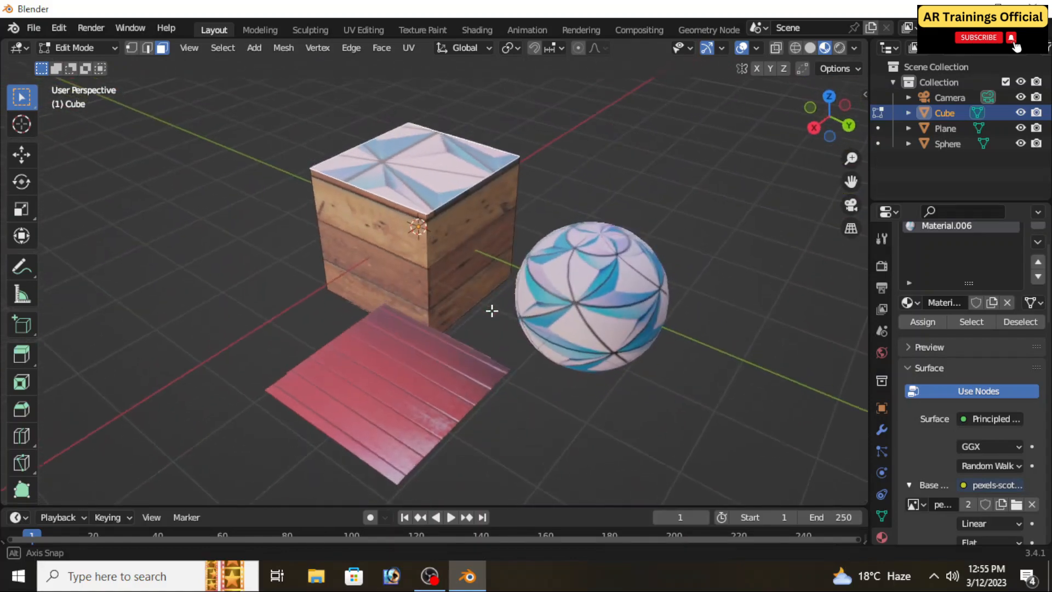
pyautogui.scroll(5, 468, 263)
pyautogui.moveTo(566, 283); pyautogui.dragTo(597, 336, button='middle')
pyautogui.scroll(-5, 502, 280)
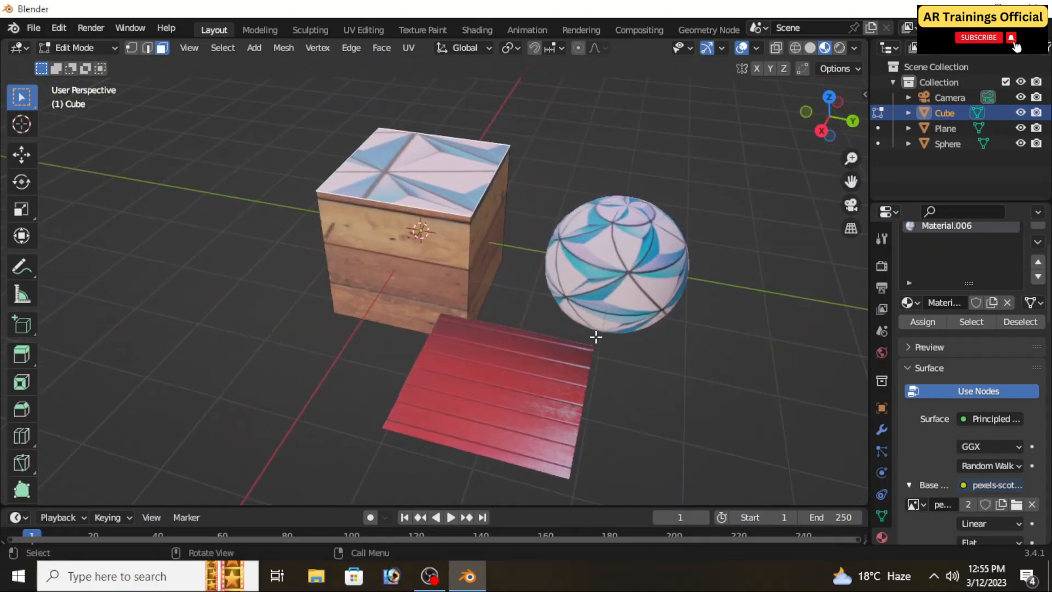
pyautogui.click(223, 48)
pyautogui.click(507, 403)
pyautogui.click(93, 47)
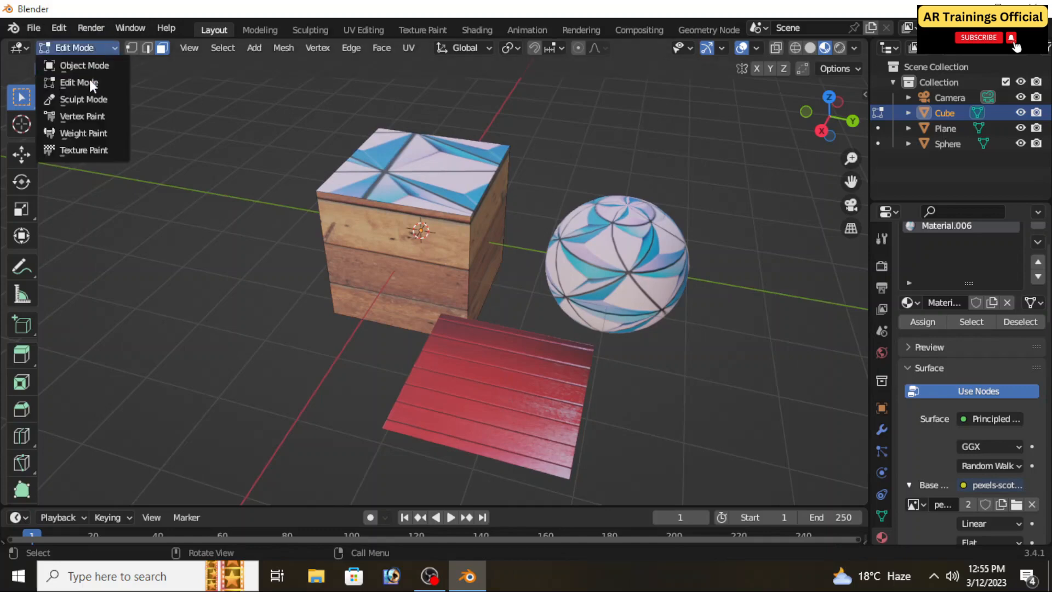
pyautogui.click(89, 67)
pyautogui.click(477, 366)
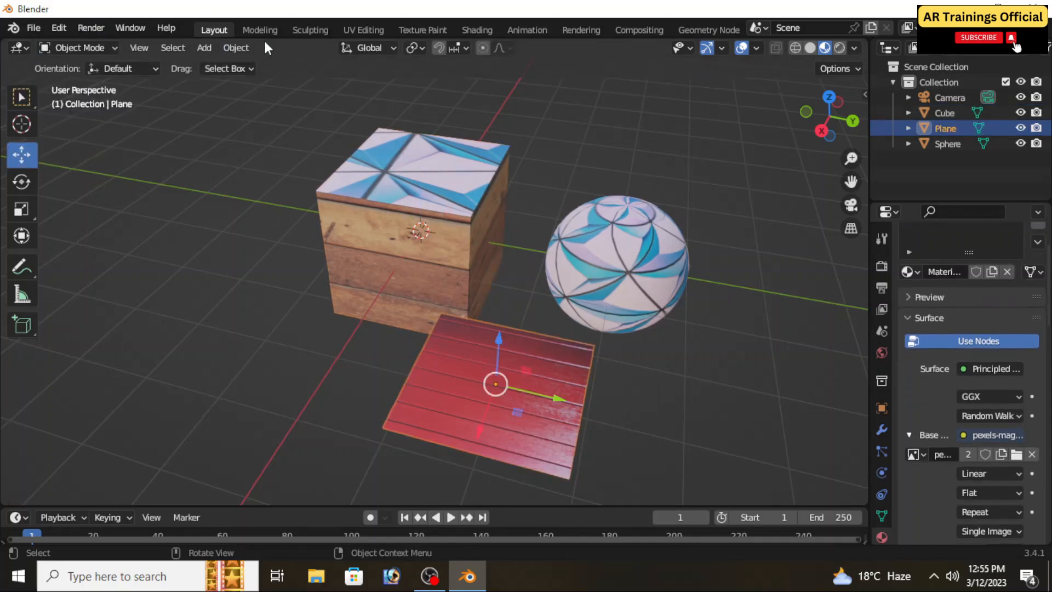
# Step: Examine the plane's UV layout over its red plank image in the UV Editing workspace and return to the Layout workspace
pyautogui.click(364, 32)
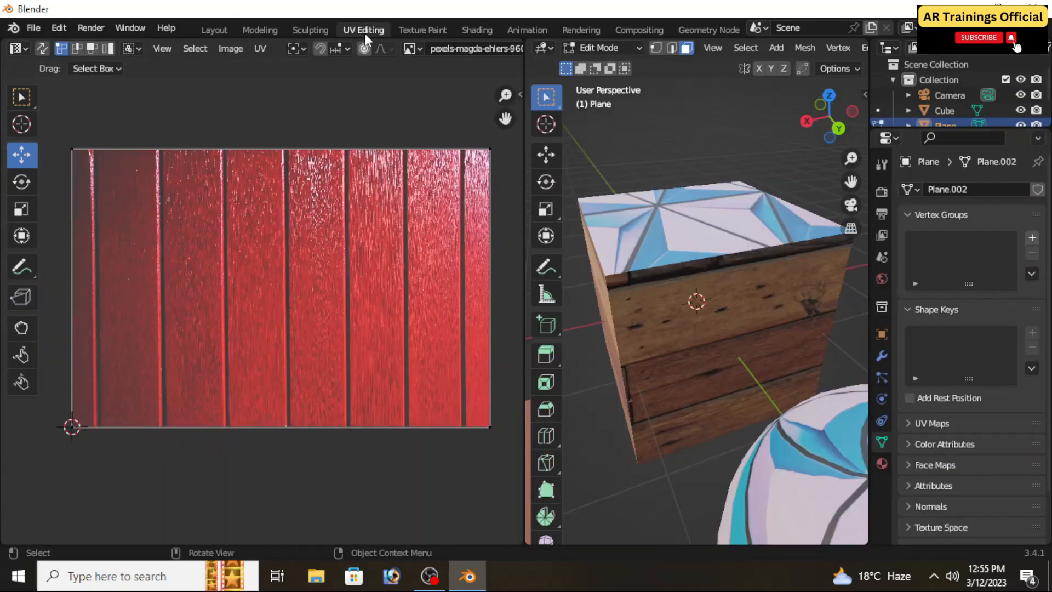
pyautogui.scroll(-3, 381, 249)
pyautogui.scroll(1, 345, 296)
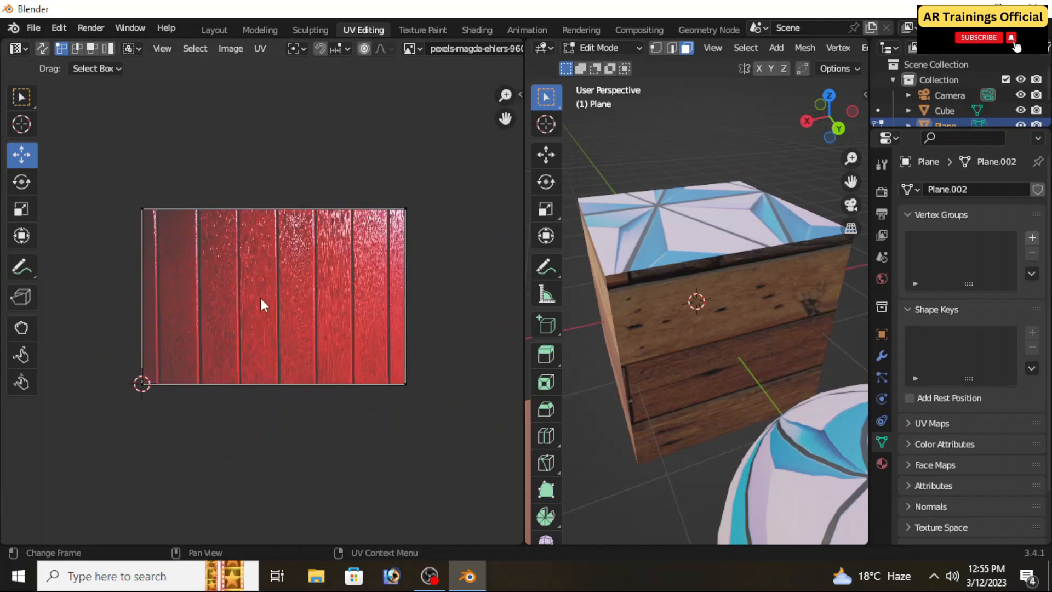
pyautogui.scroll(-5, 723, 303)
pyautogui.scroll(2, 652, 365)
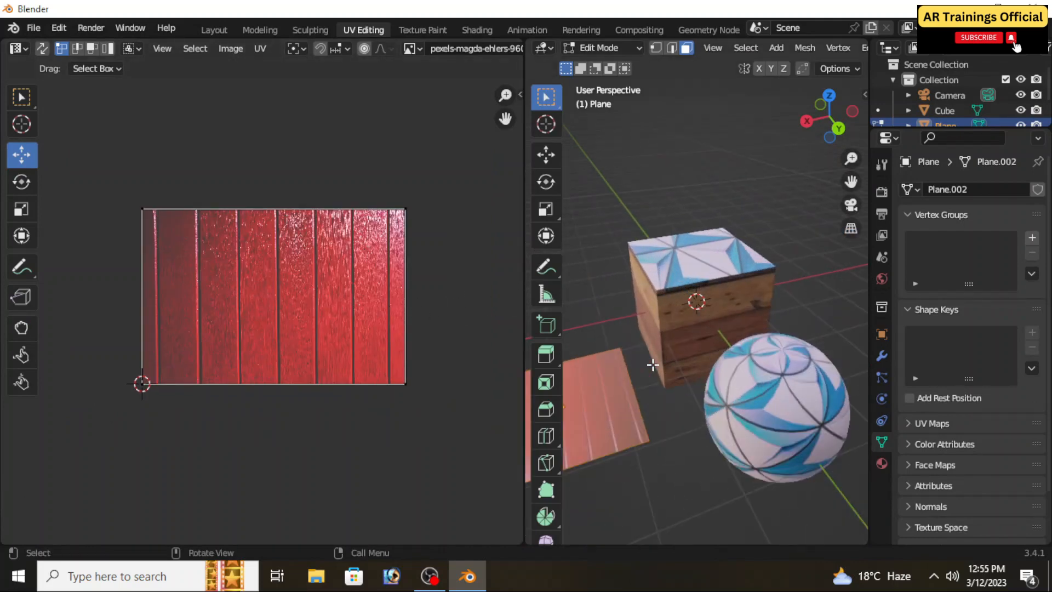
pyautogui.scroll(4, 712, 364)
pyautogui.scroll(-2, 712, 363)
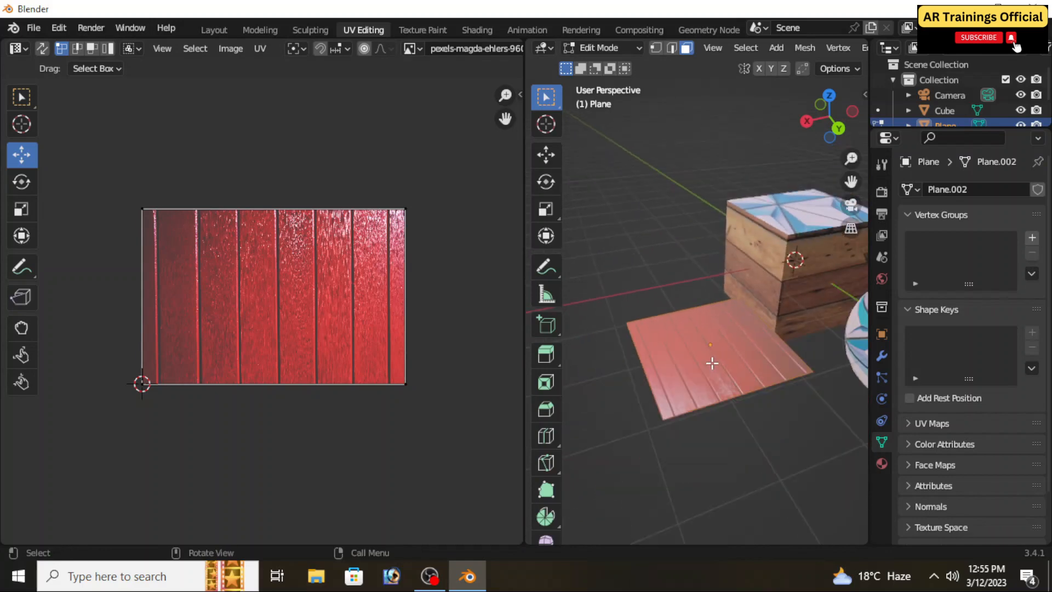
pyautogui.click(221, 28)
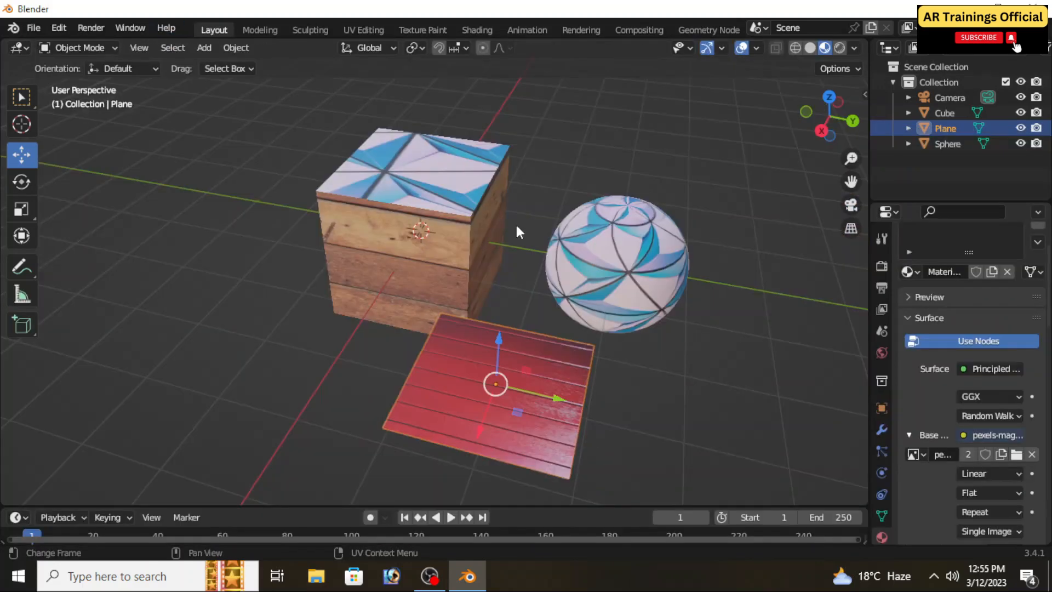